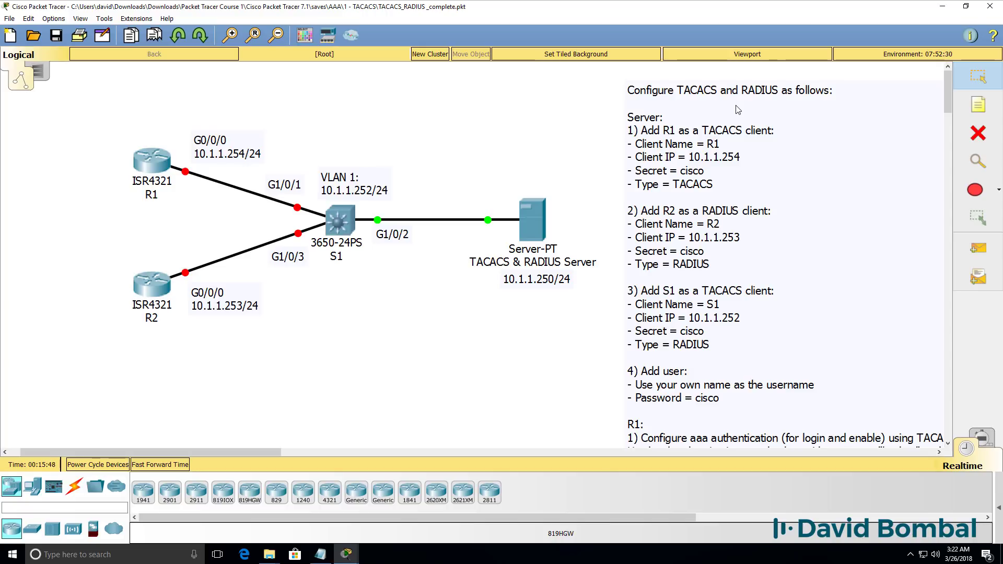
Add R1 as a TACACS client at 10.1.1.254 with its shared secret
click(522, 221)
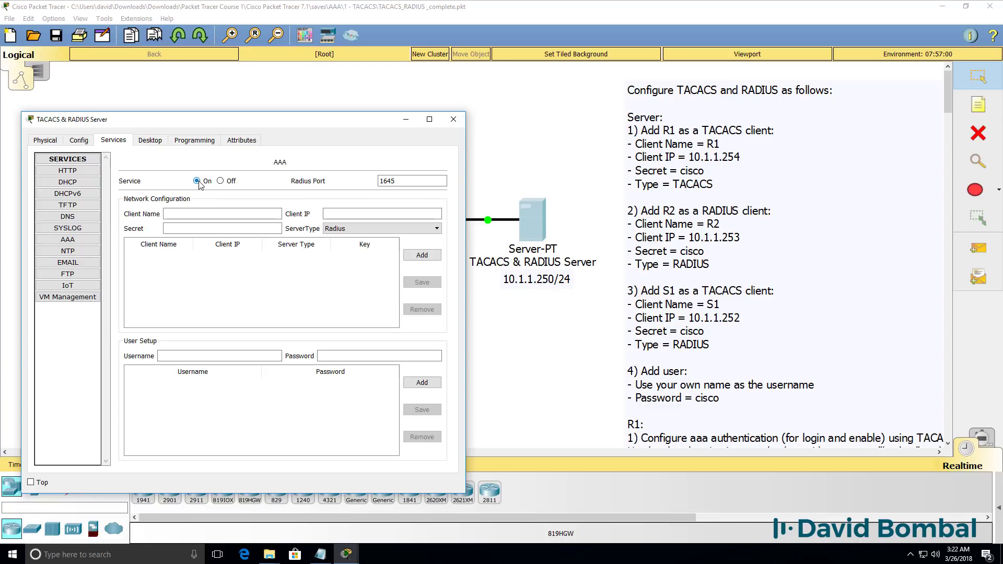
click(203, 214)
text(R1)
key(Tab)
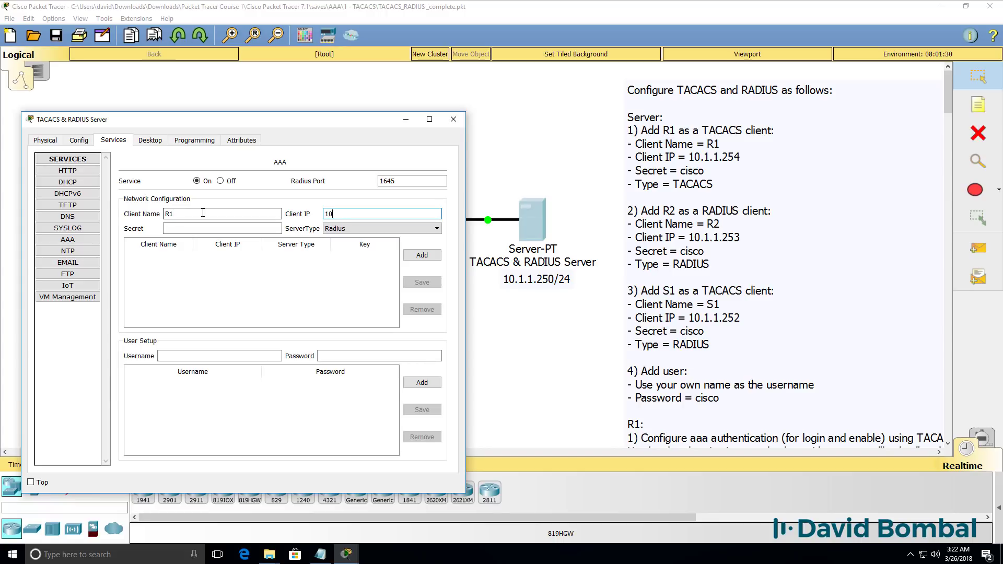
text(10.1.1.254)
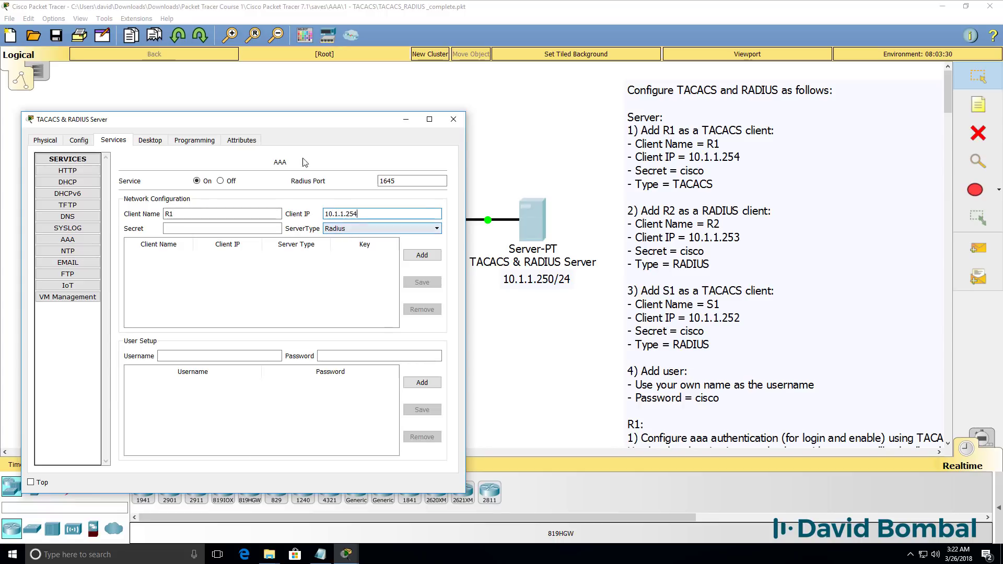
mouse_move(285, 124)
mouse_down()
mouse_move(342, 251)
mouse_move(301, 220)
mouse_move(277, 110)
mouse_up()
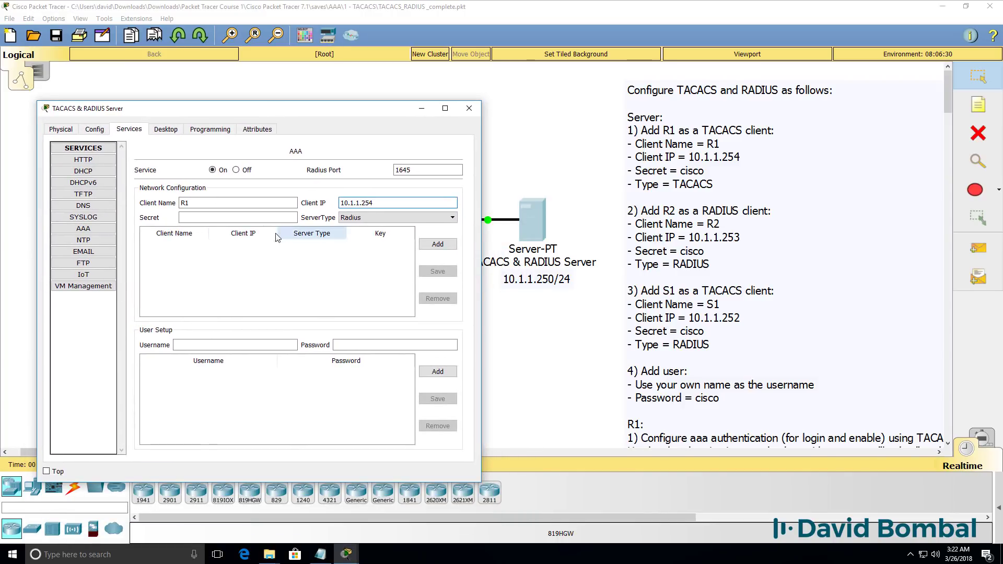
click(258, 219)
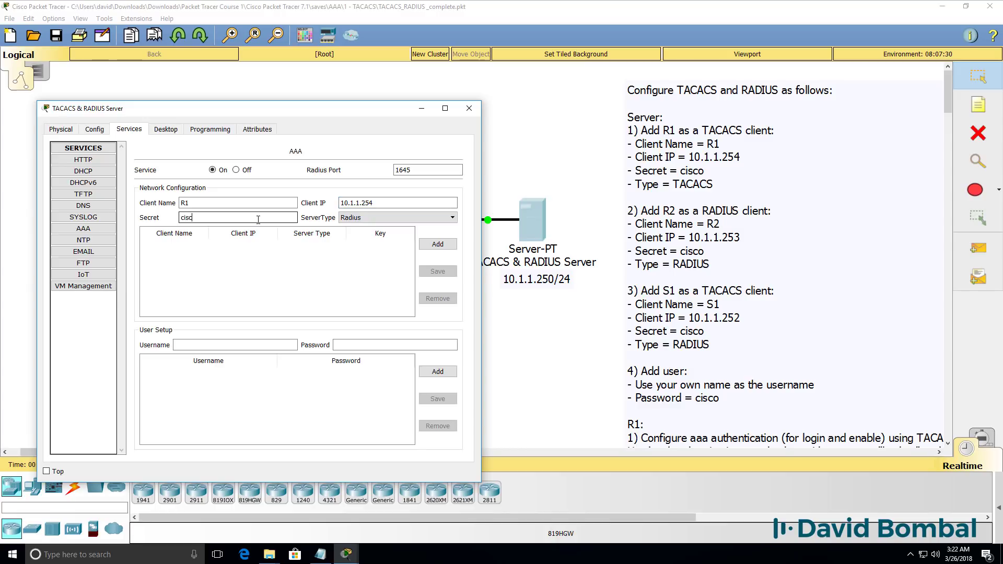
click(402, 218)
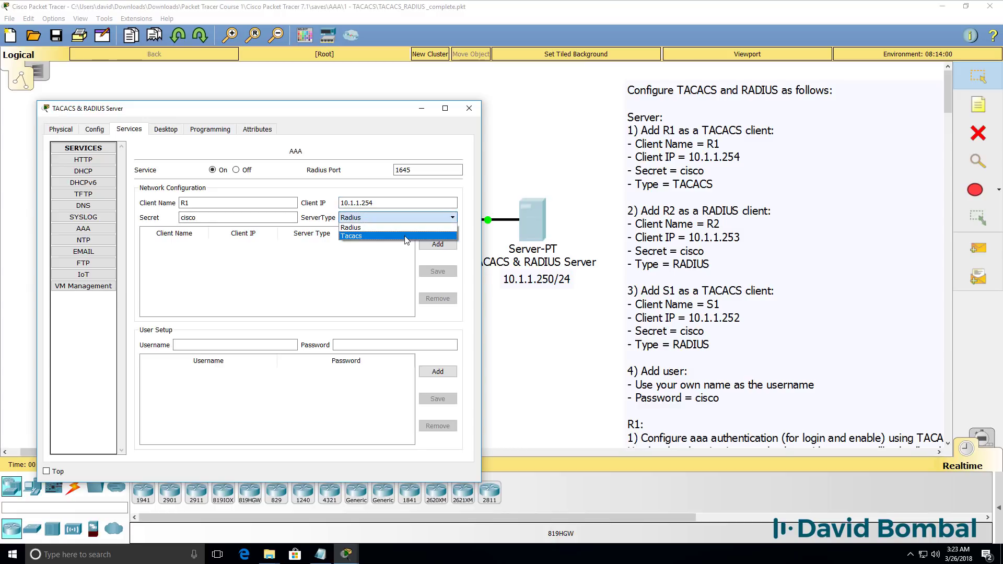
click(405, 236)
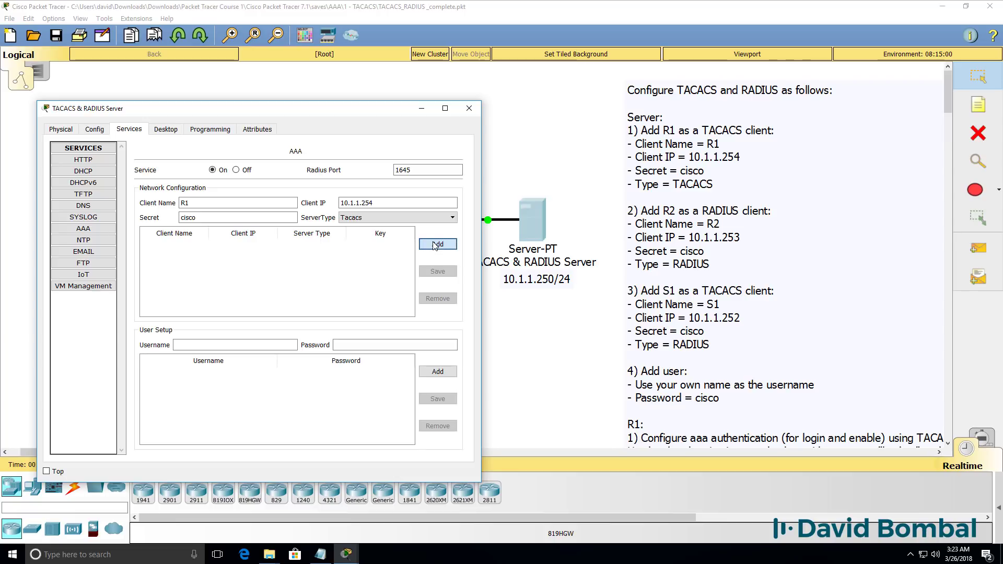
click(434, 245)
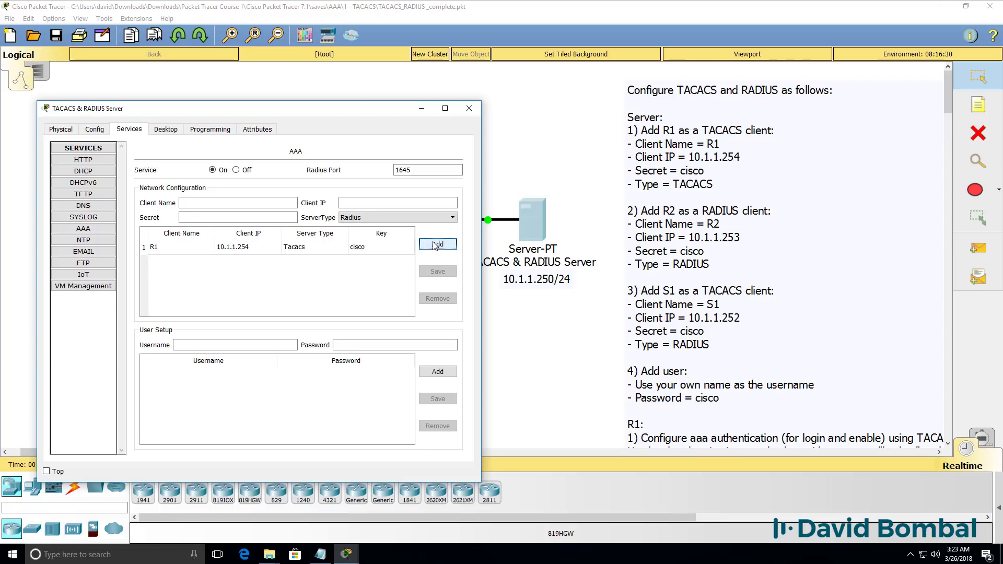
Add R2 as a RADIUS client with its shared secret
click(223, 202)
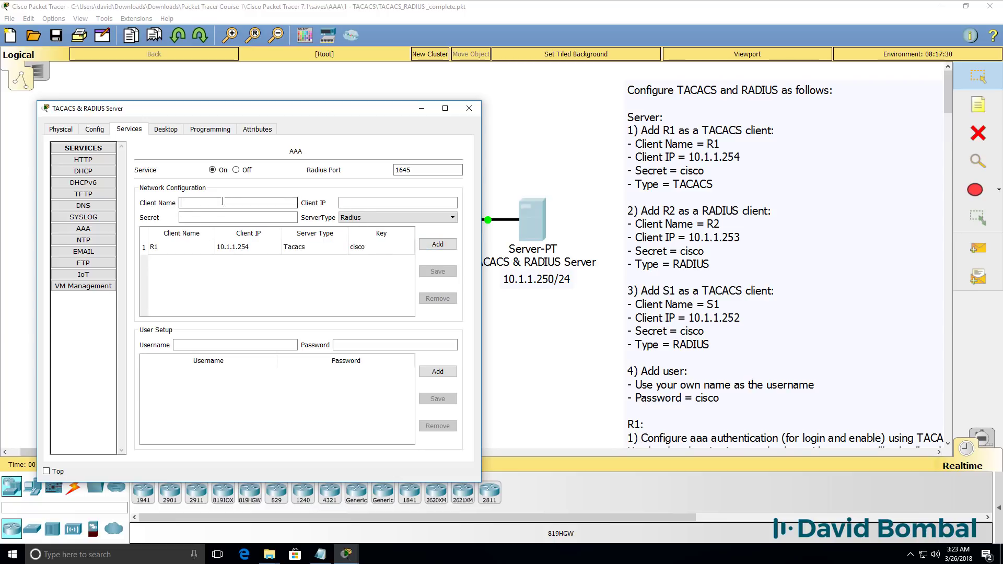
text(R2)
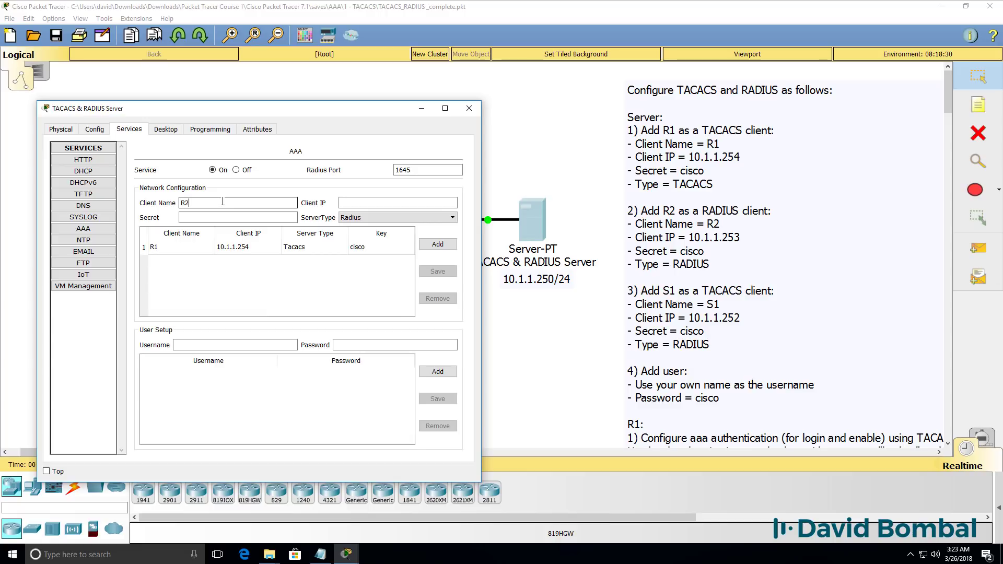
key(Tab)
key(Tab)
text(cisco)
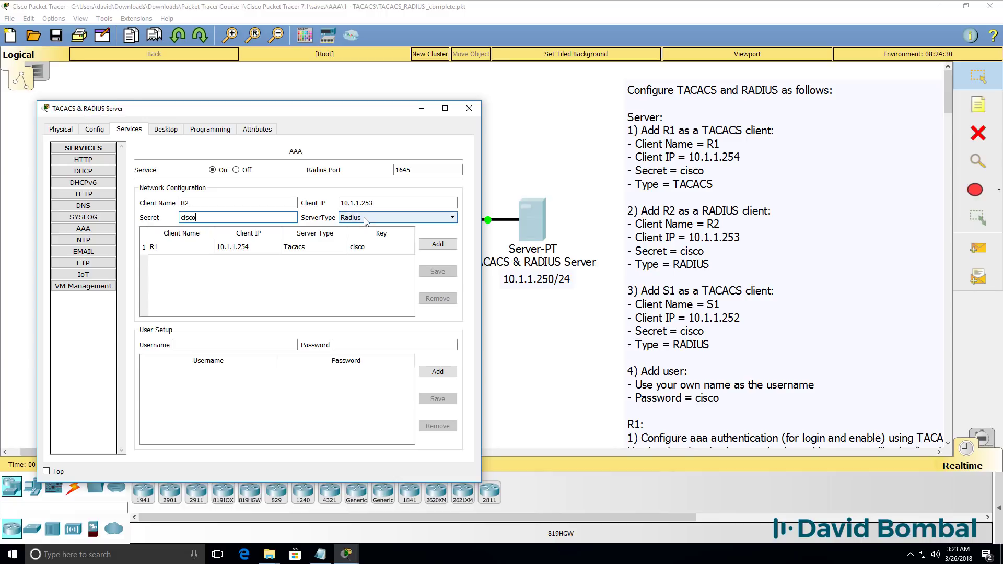
click(365, 220)
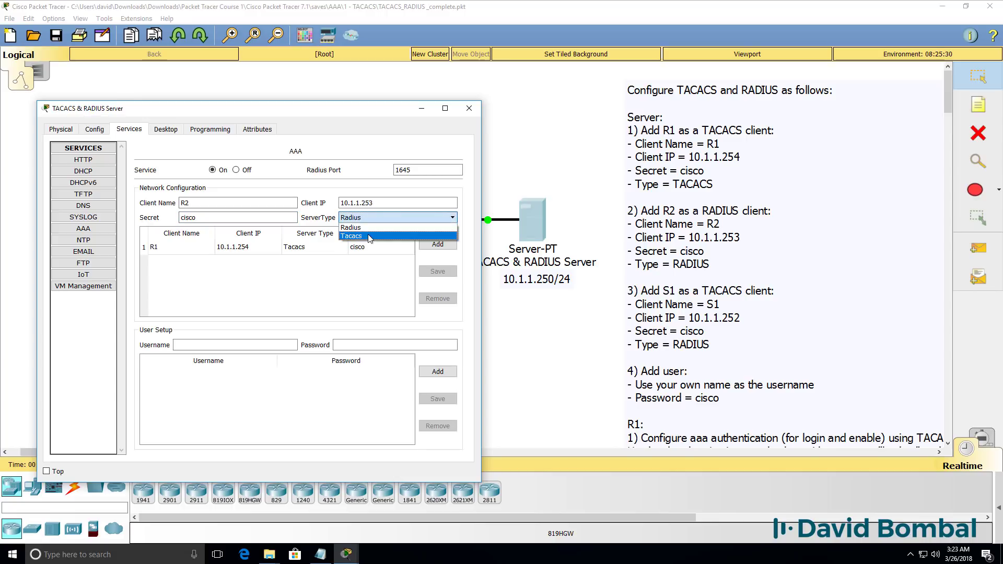
click(419, 235)
click(438, 243)
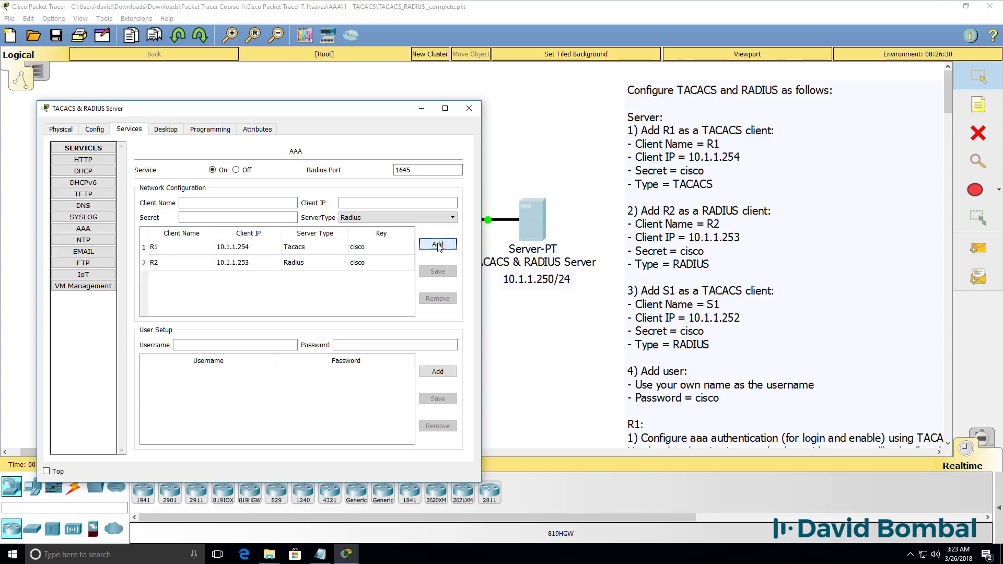
Add S1 as a TACACS client with its IP and shared secret
click(196, 204)
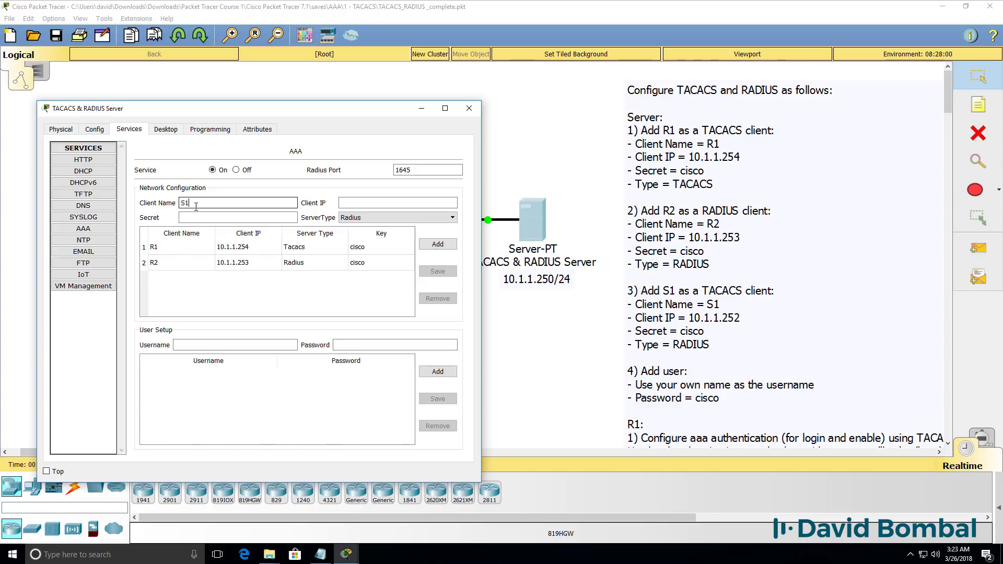
key(Tab)
text(10.1.1.1)
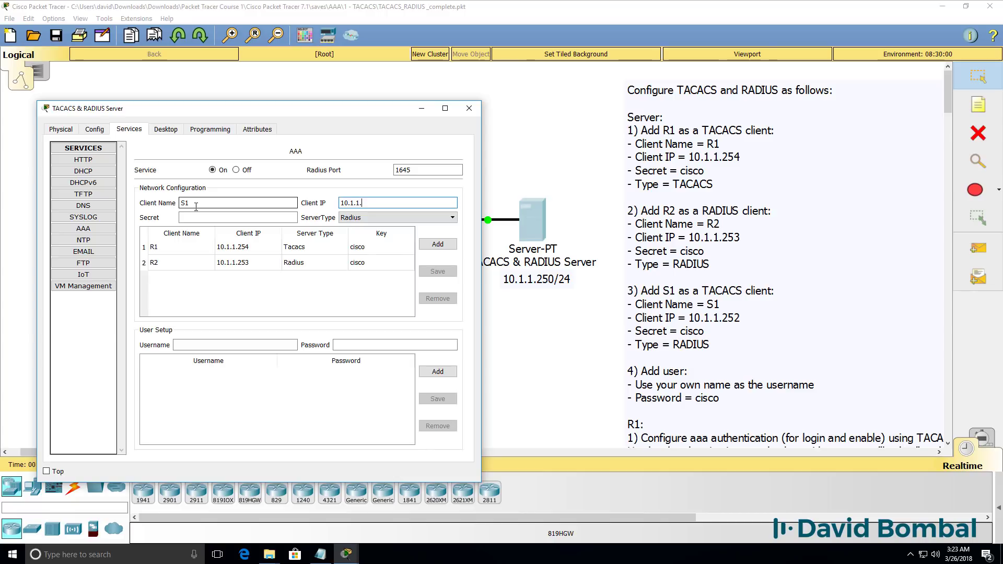
key(Tab)
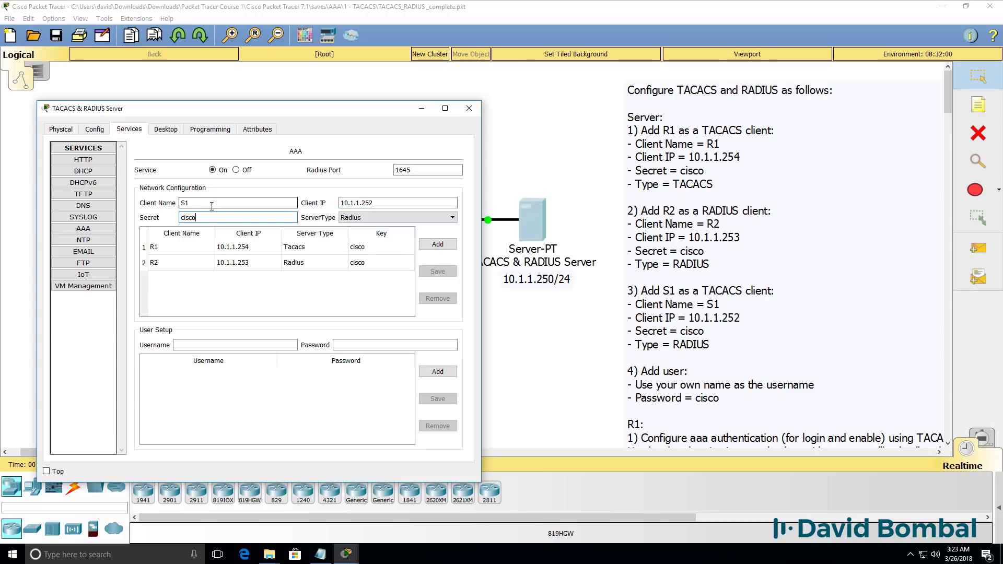
click(365, 218)
click(366, 237)
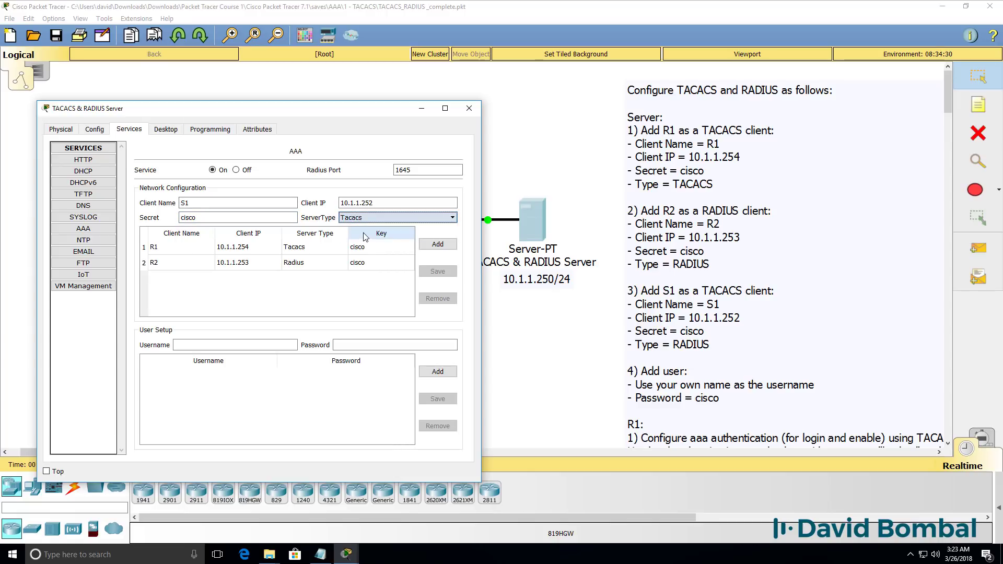
click(438, 244)
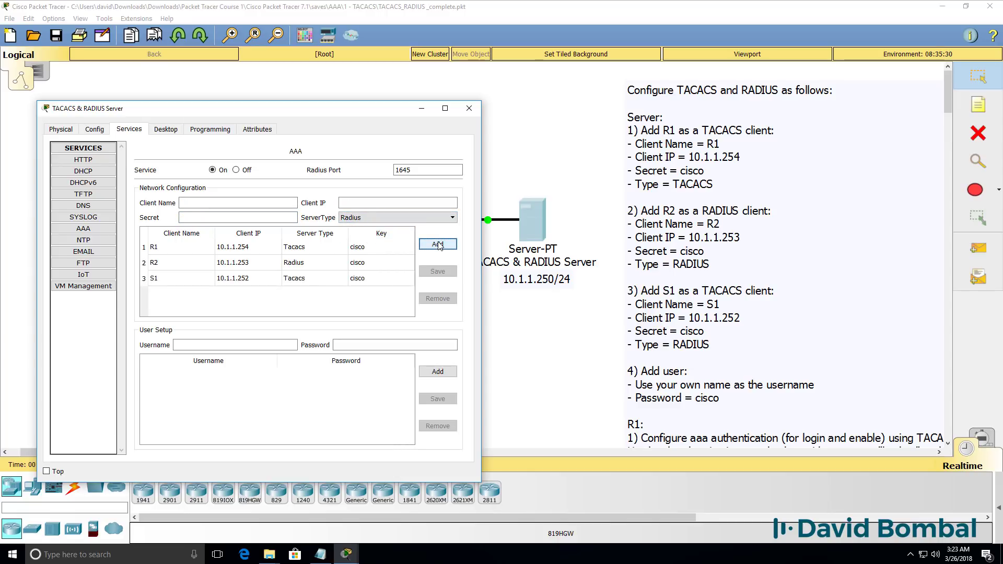
click(235, 345)
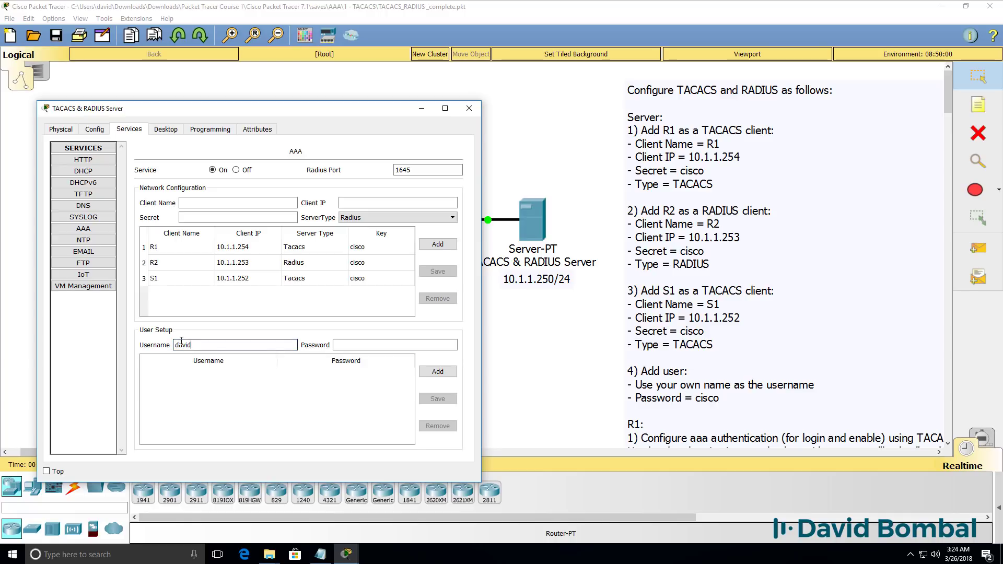
Add the AAA user account with its password to the server
key(Tab)
text(c)
click(427, 375)
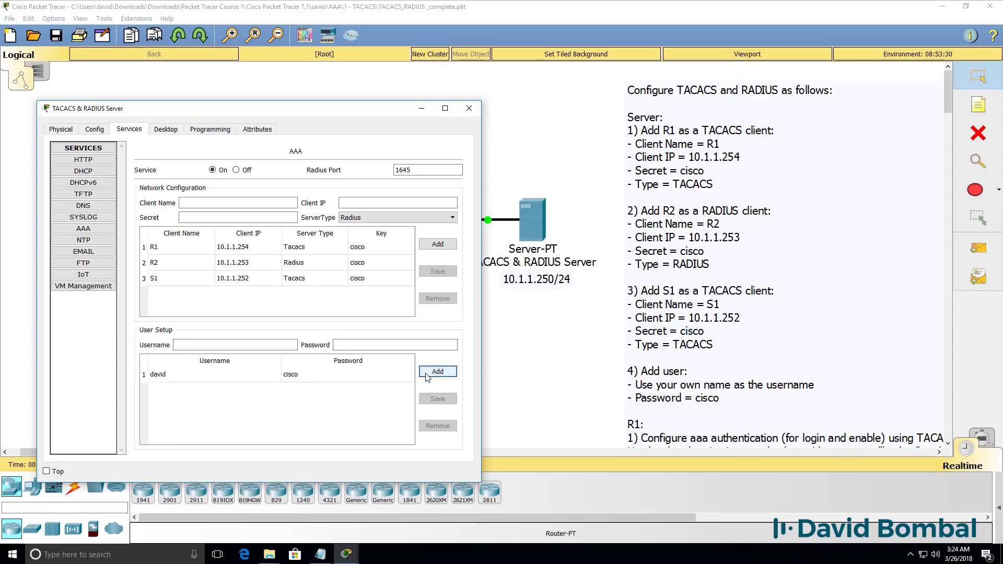
Check that the server's FastEthernet0 address is 10.1.1.250
click(95, 130)
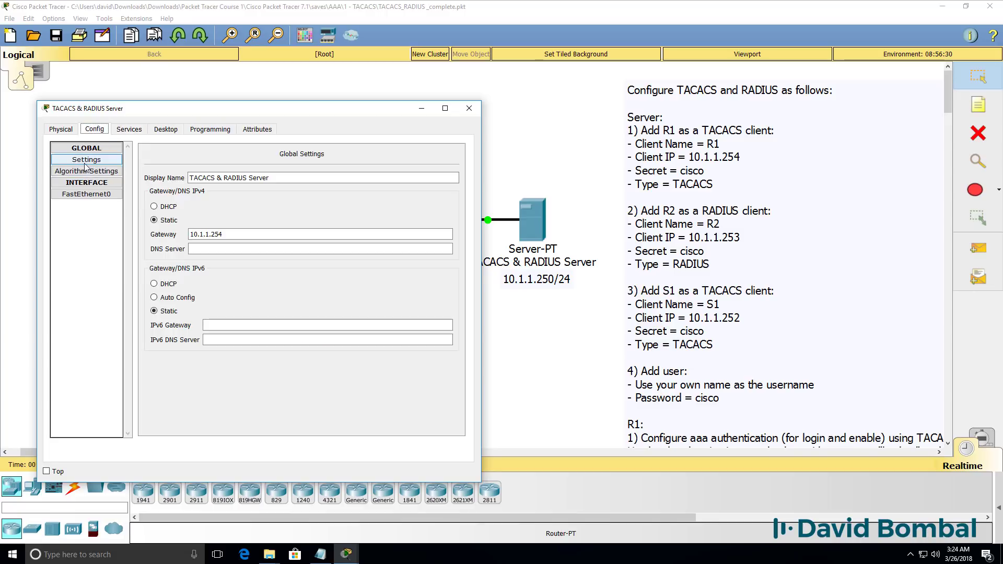
click(86, 194)
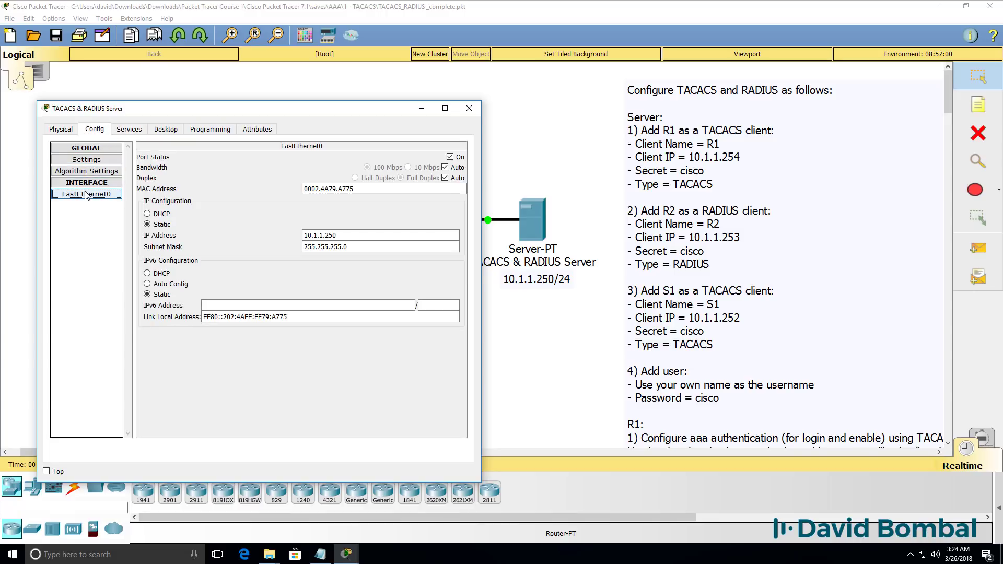
double_click(344, 237)
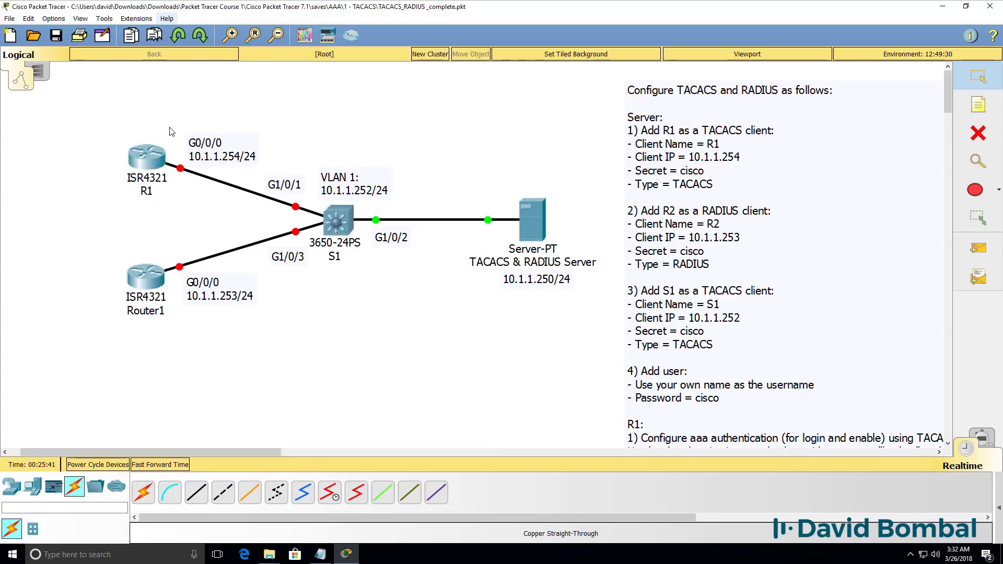
Bring up R1's command line in a widened window
click(147, 165)
click(432, 142)
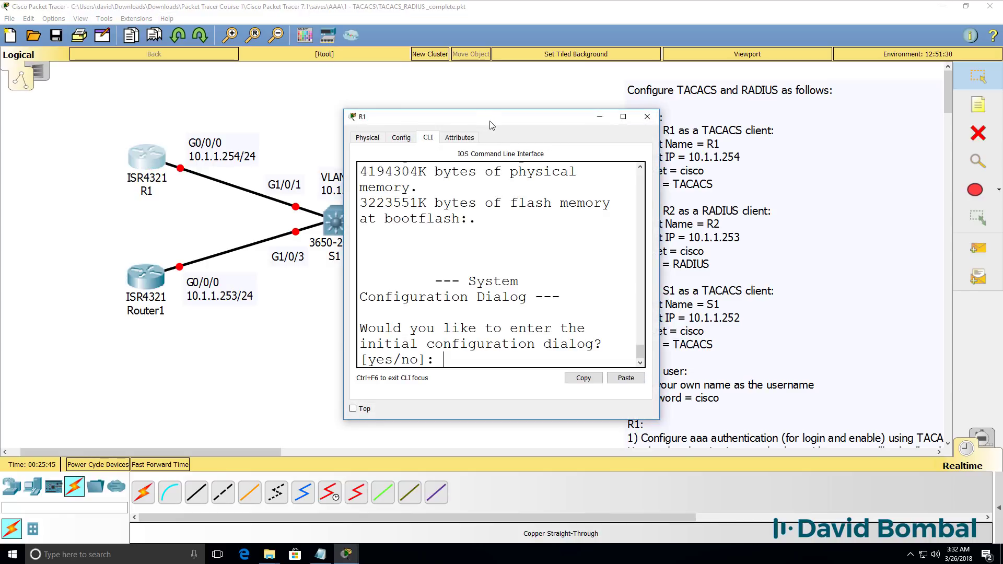
drag(496, 120, 162, 117)
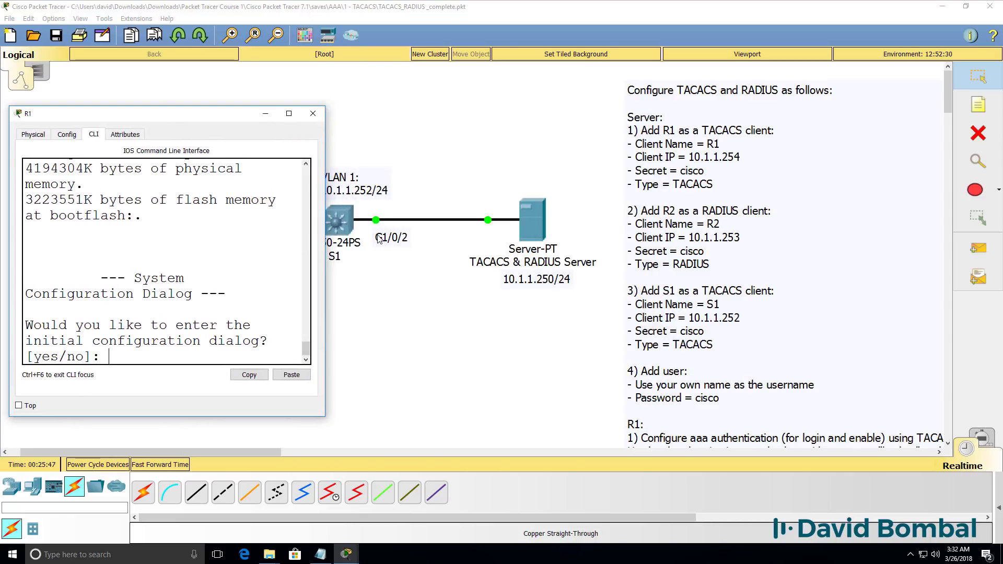
drag(324, 241, 607, 246)
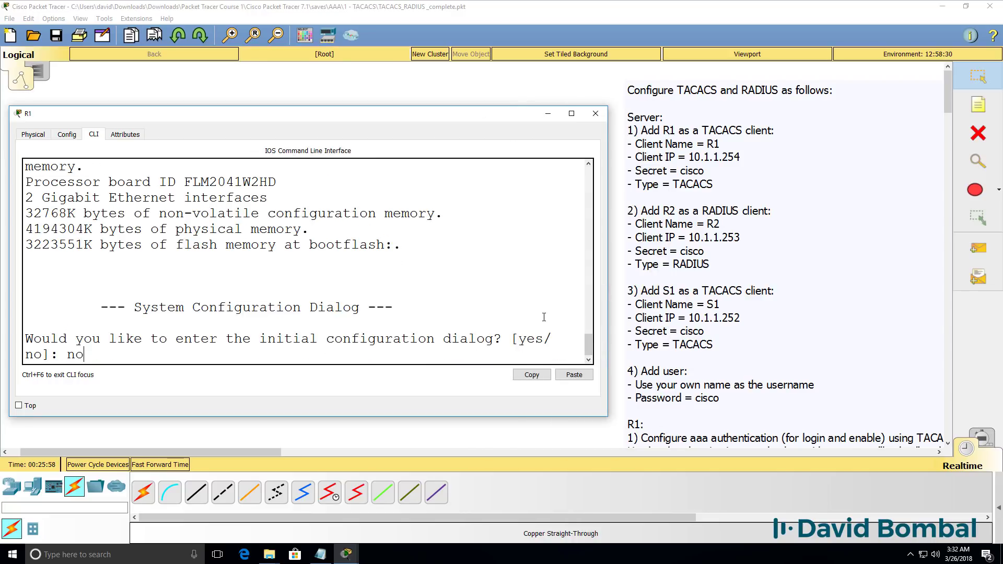
Skip the setup dialog and set the hostname R1 from global configuration mode
key(Return)
key(Return)
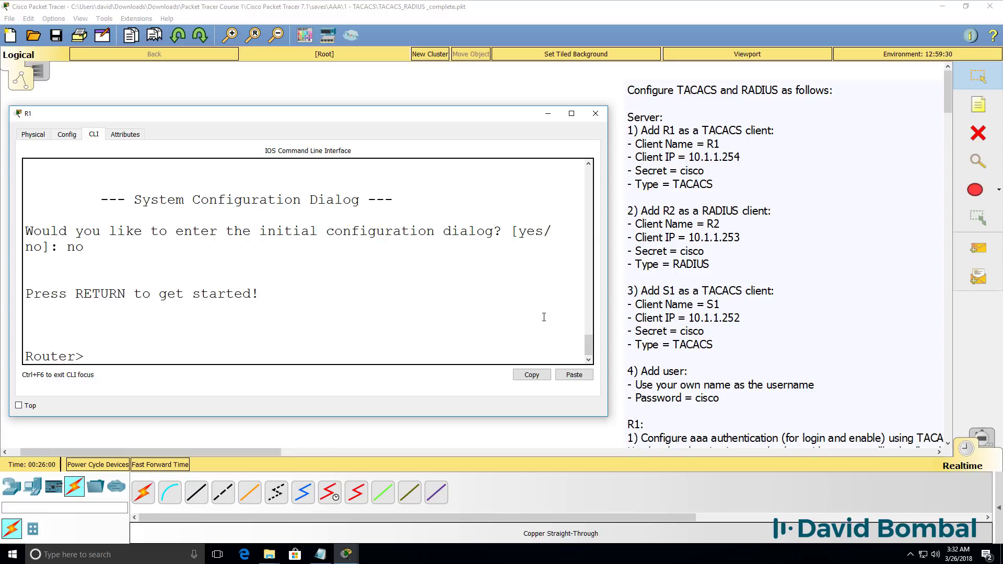
text(en)
key(Return)
text(conf t)
key(Return)
text(host)
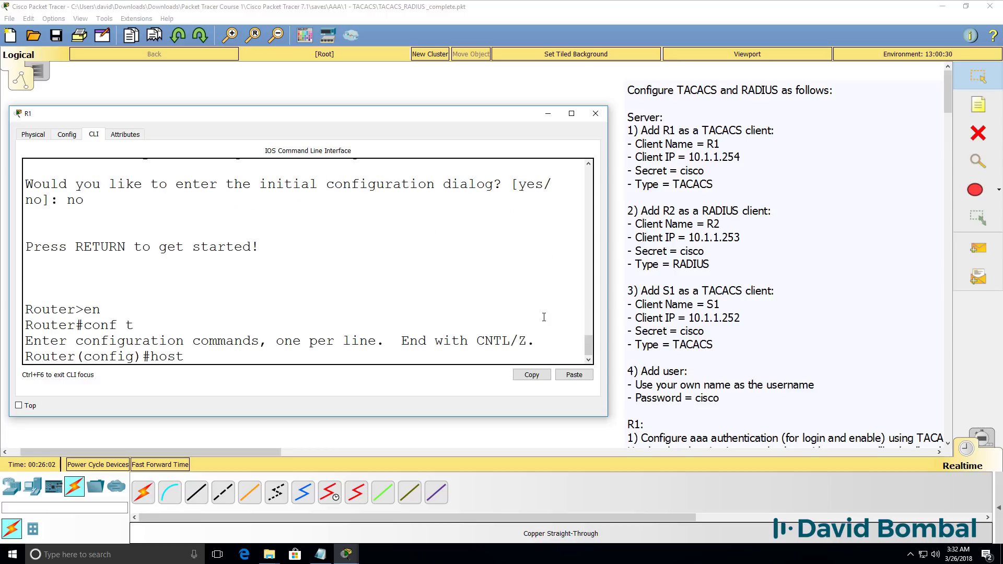
text( R1)
key(Return)
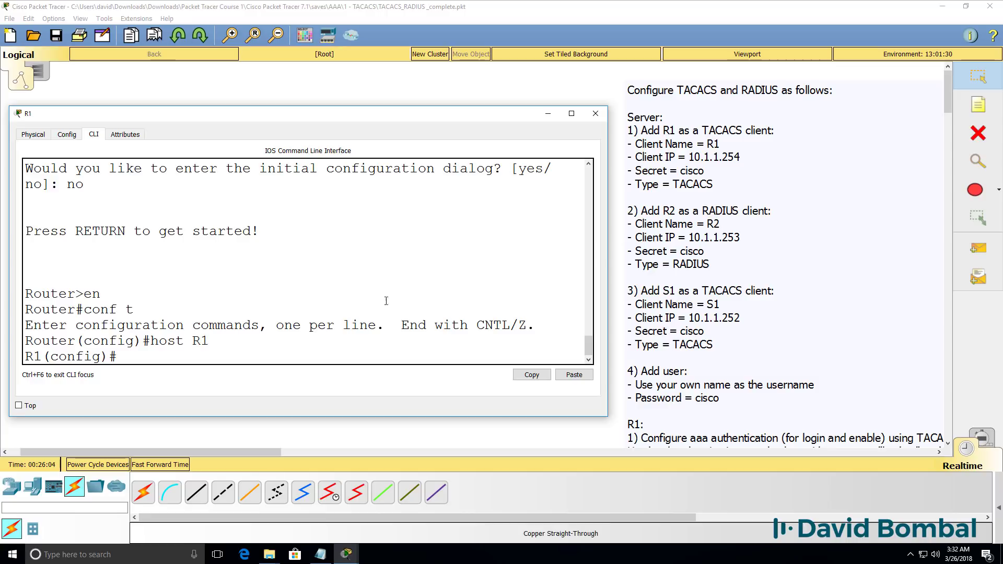
drag(437, 122, 432, 240)
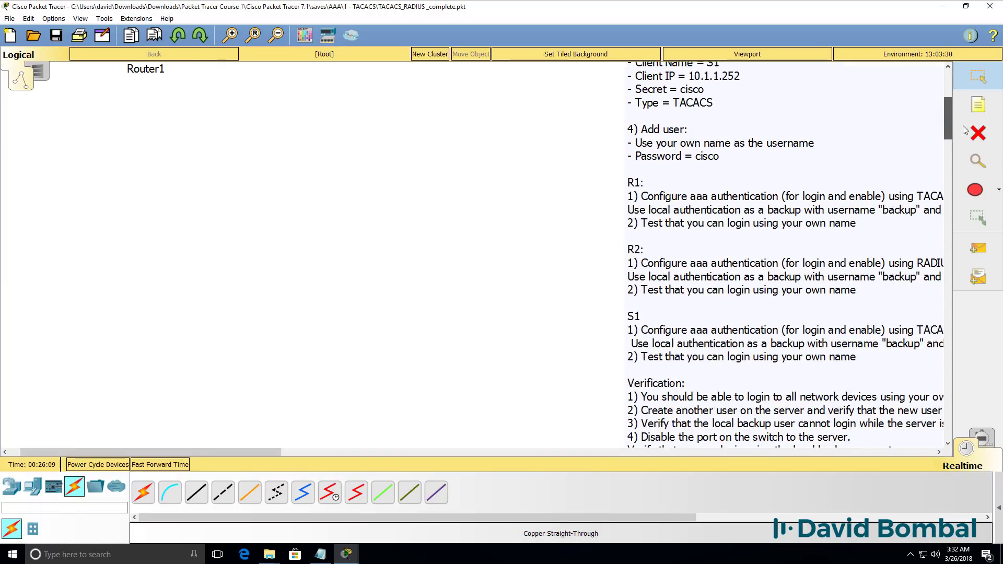
drag(259, 451, 309, 451)
mouse_move(346, 554)
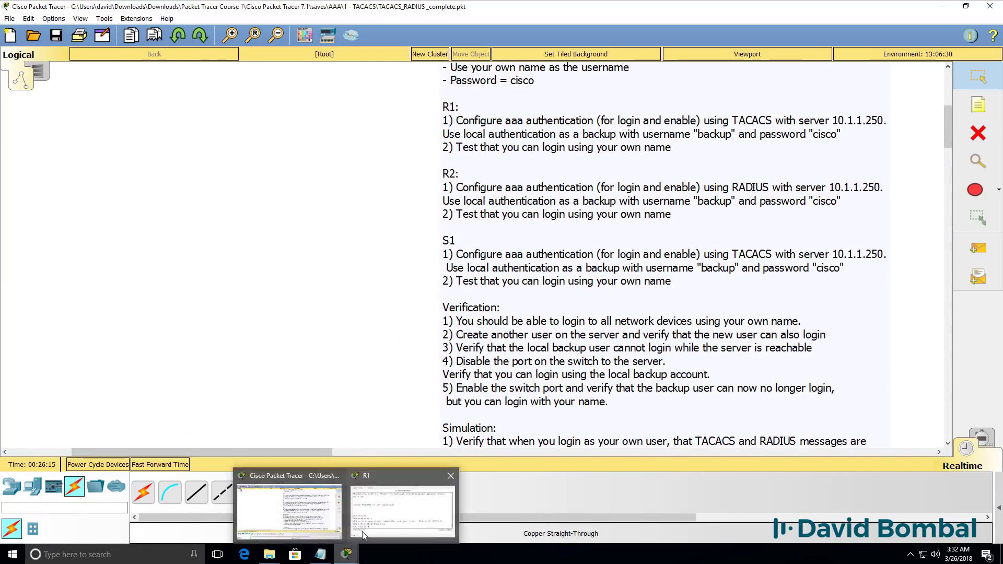
click(408, 502)
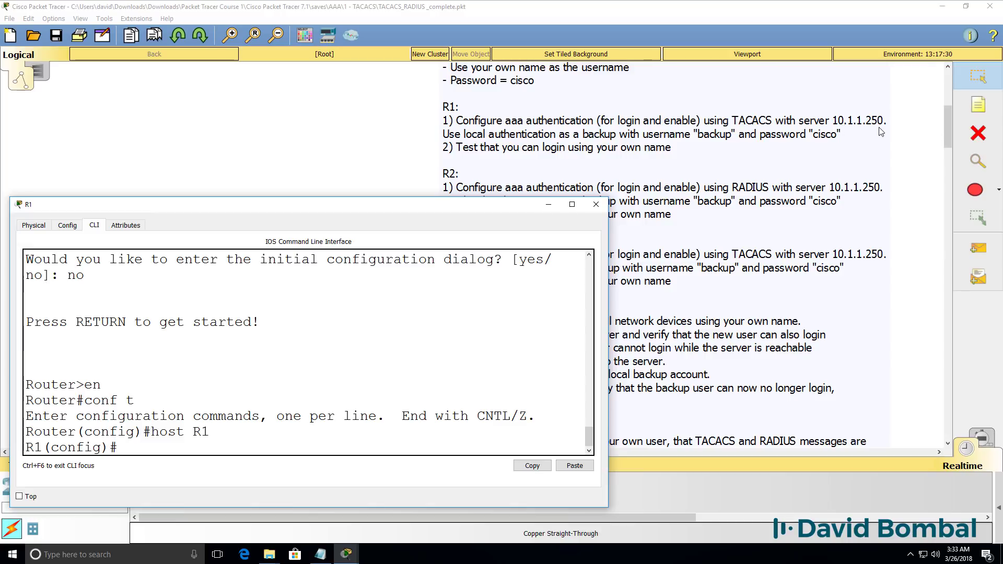
Assign 10.1.1.254 255.255.255.0 to R1's G0/0/0 interface
text(int g0/0/0)
key(Return)
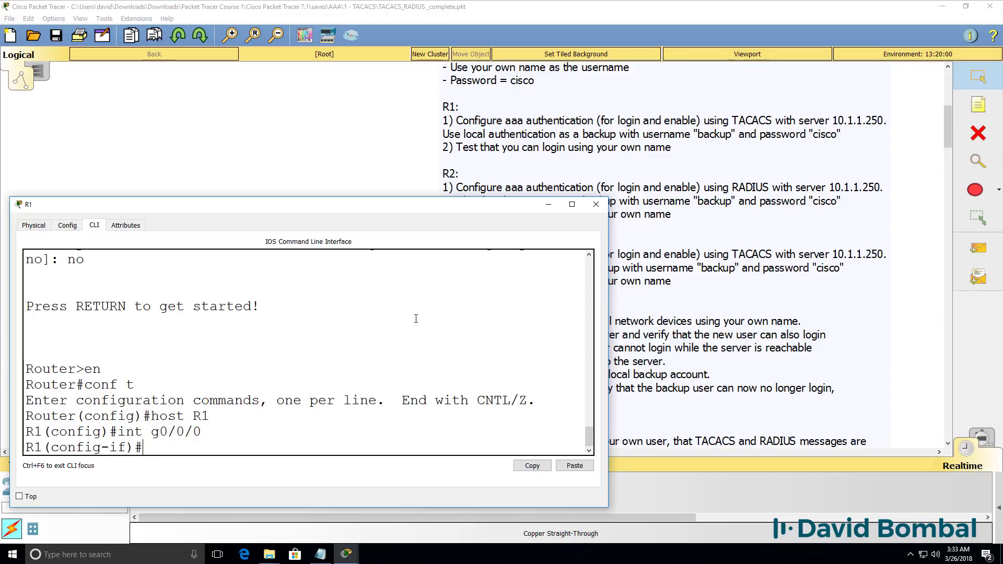
text(ip add)
key(Tab)
text(10.1.1.)
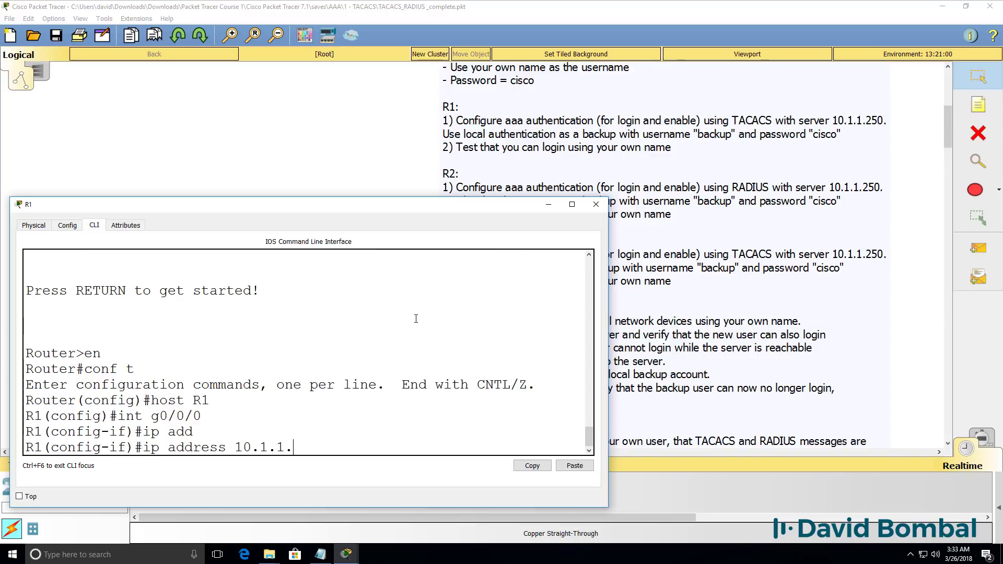
text(254 255.255.255.0)
key(Return)
Bring G0/0/0 up with no shut and exit configuration mode
text(no shut)
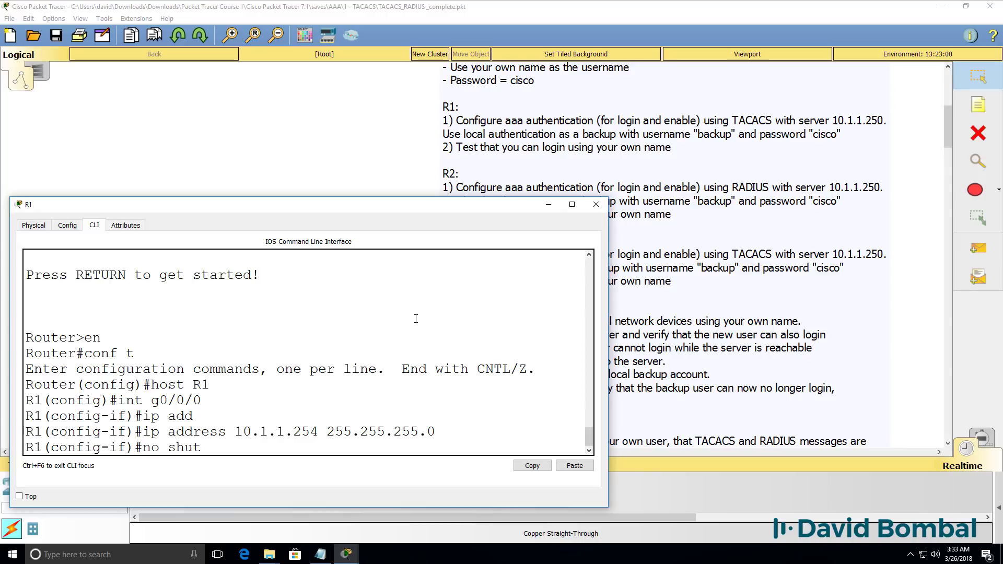
key(Return)
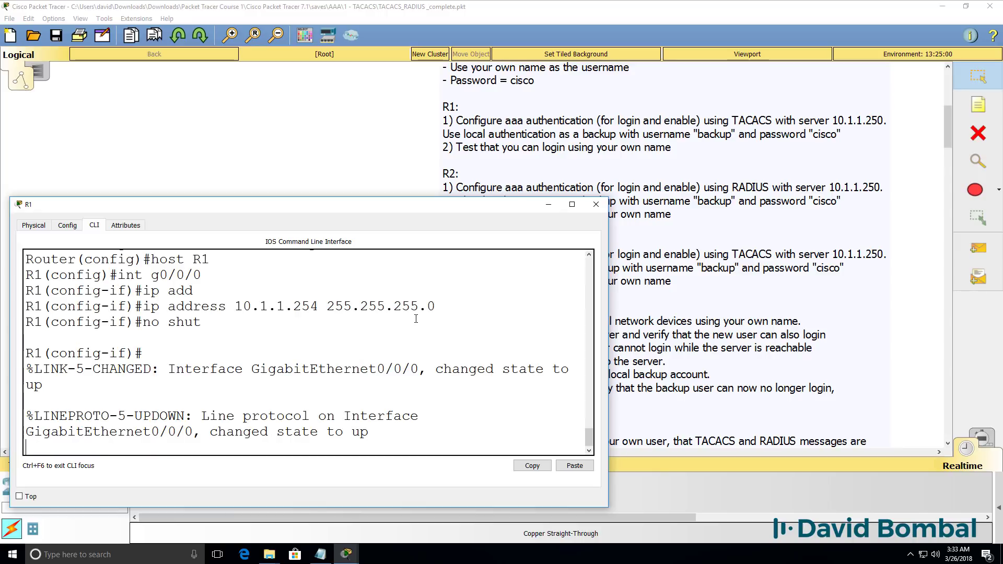
key(Return)
text(end)
key(Return)
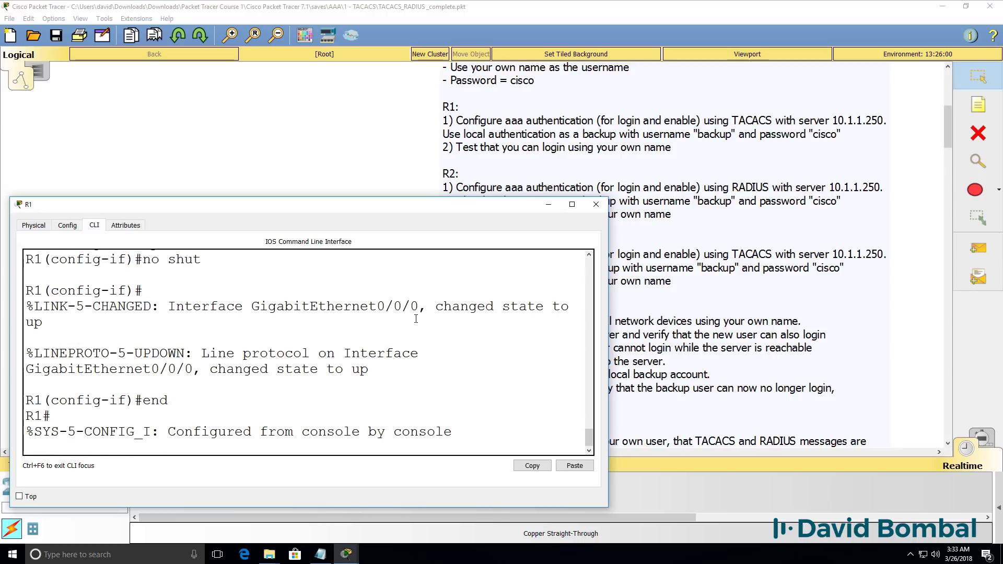
key(Return)
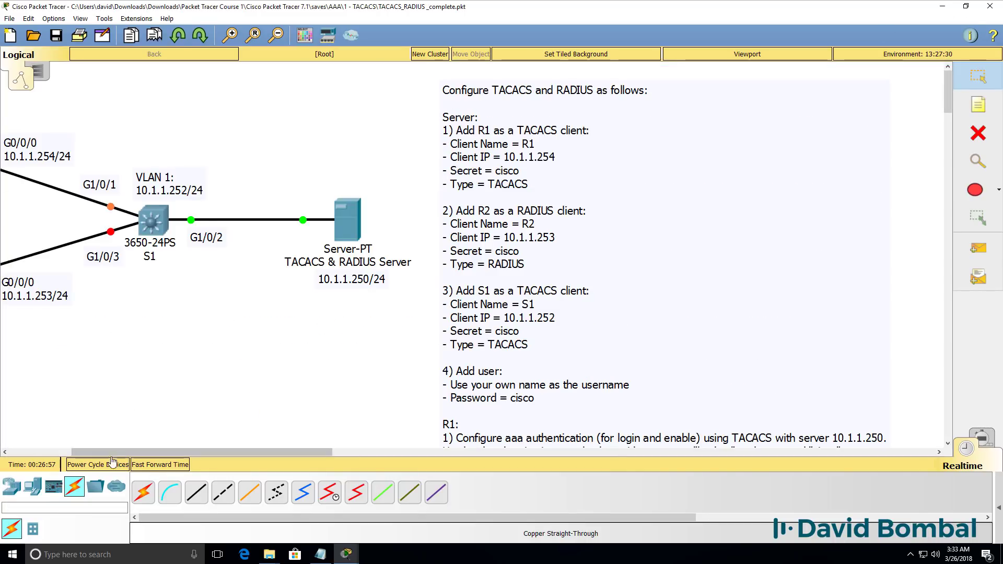
drag(140, 453, 91, 452)
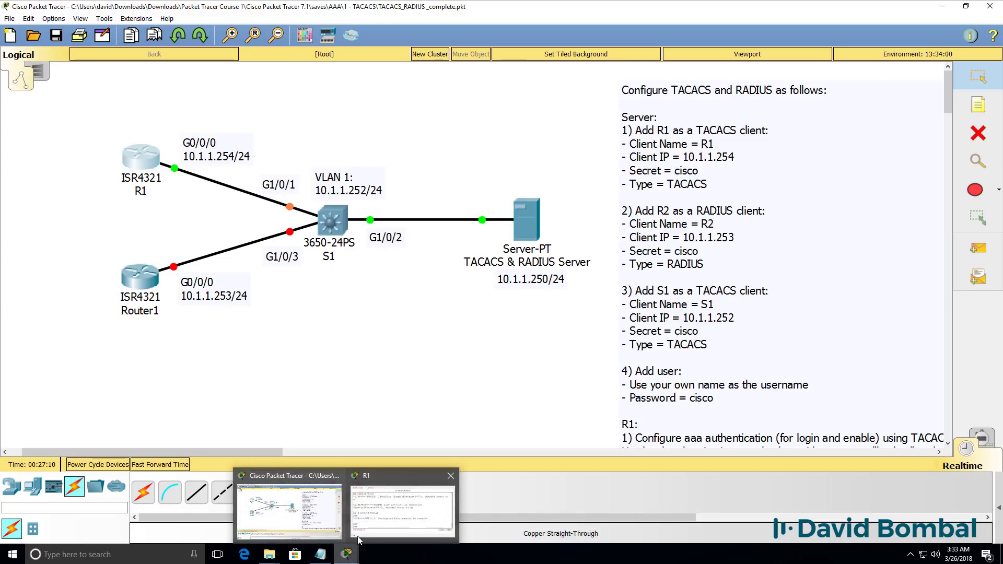
Verify with sh ip int brief that G0/0/0 is up at 10.1.1.254
click(365, 530)
text(sh ip int )
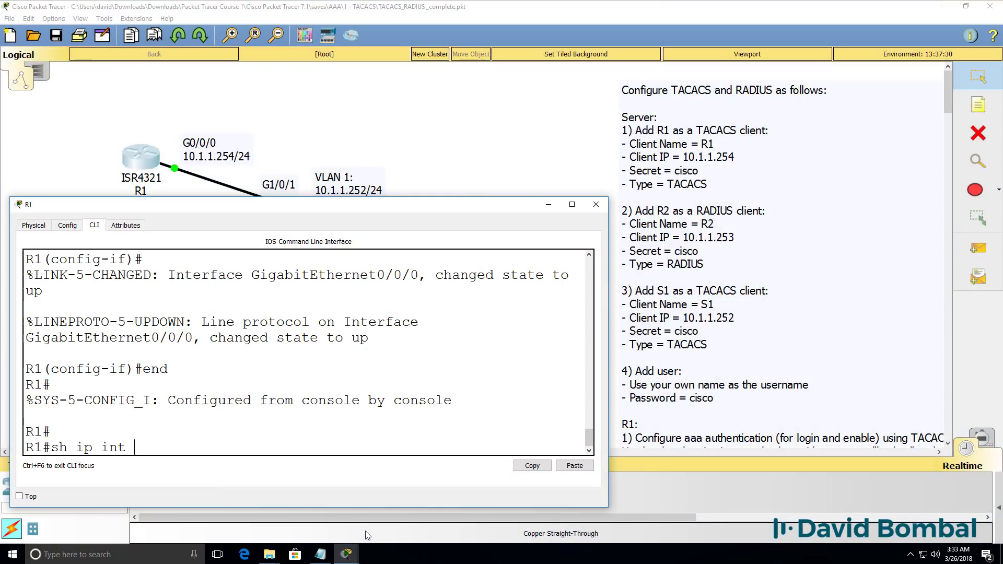
text(brief)
key(Return)
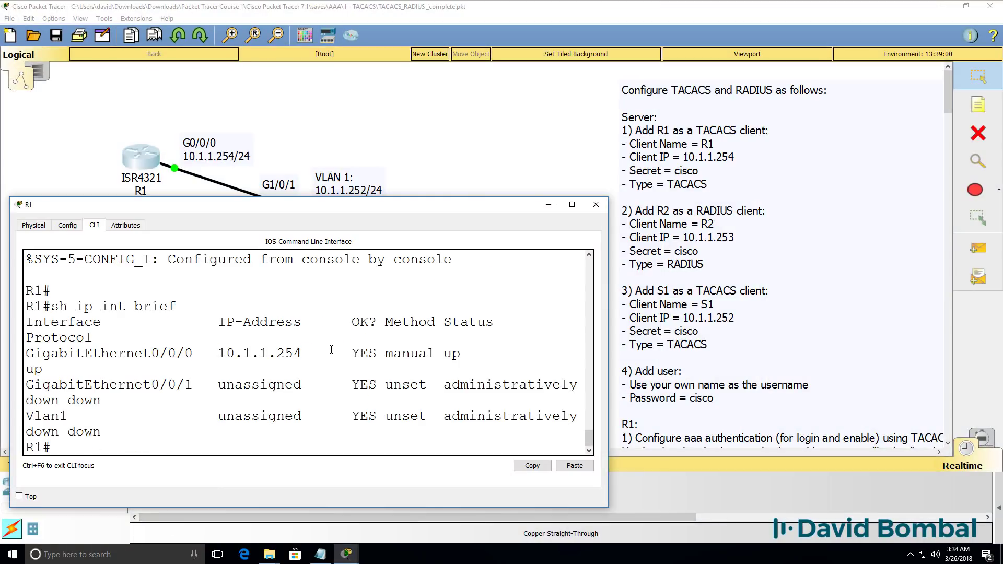
drag(331, 349, 220, 354)
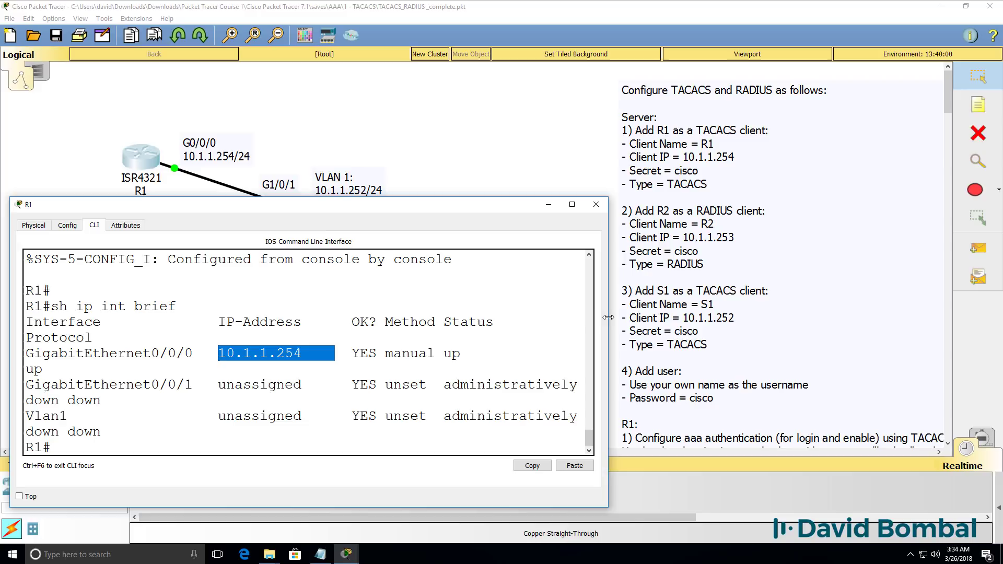
drag(604, 321, 813, 321)
Ping the server at 10.1.1.250 from R1
text(ping)
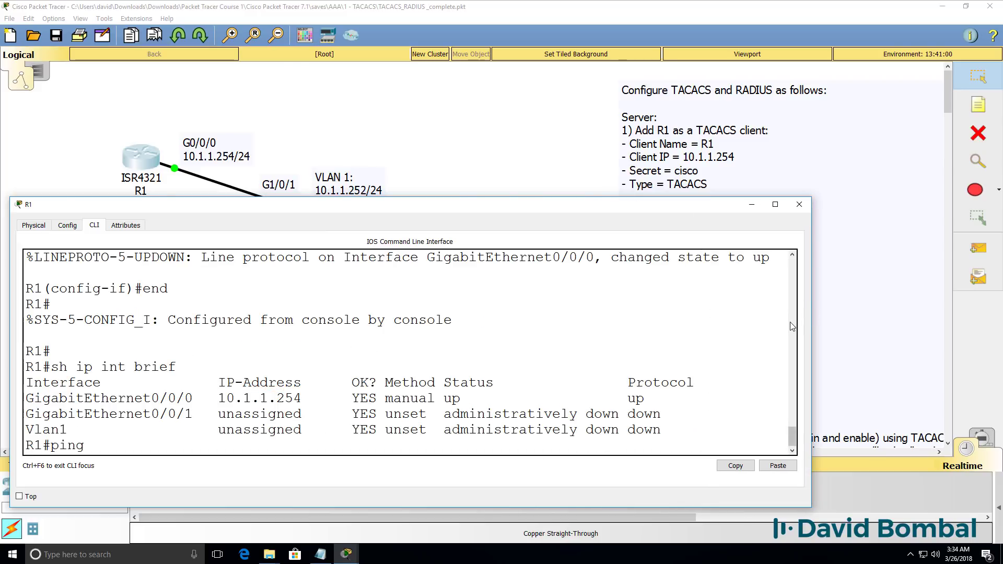
text( 10.1.1.250)
key(Return)
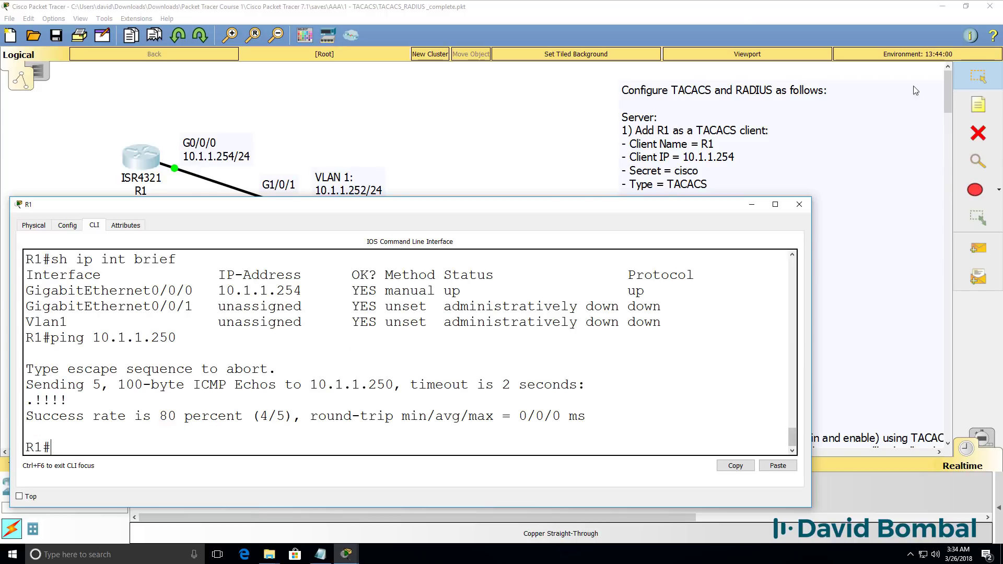
click(692, 14)
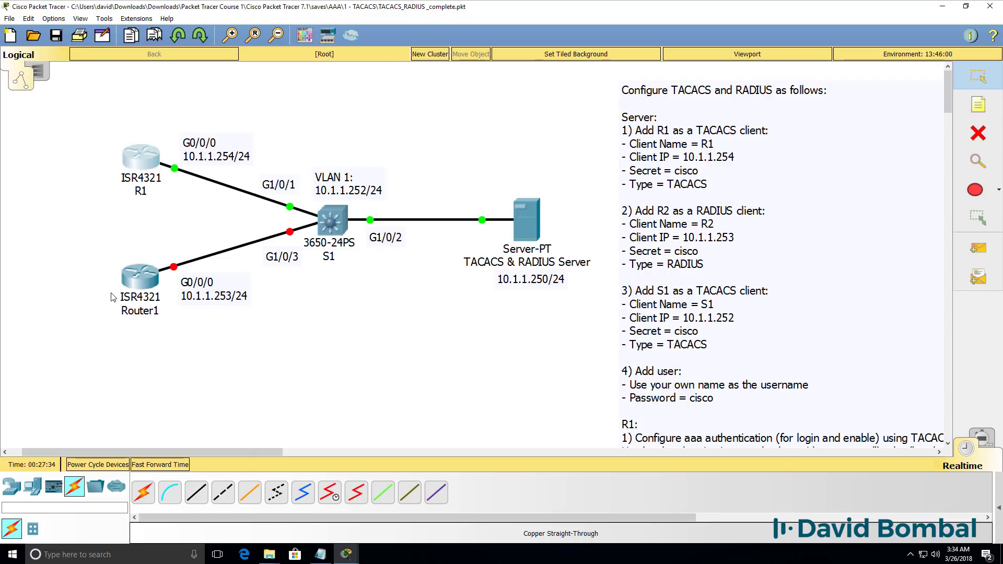
Bring up Router1's command line in a widened window
click(147, 289)
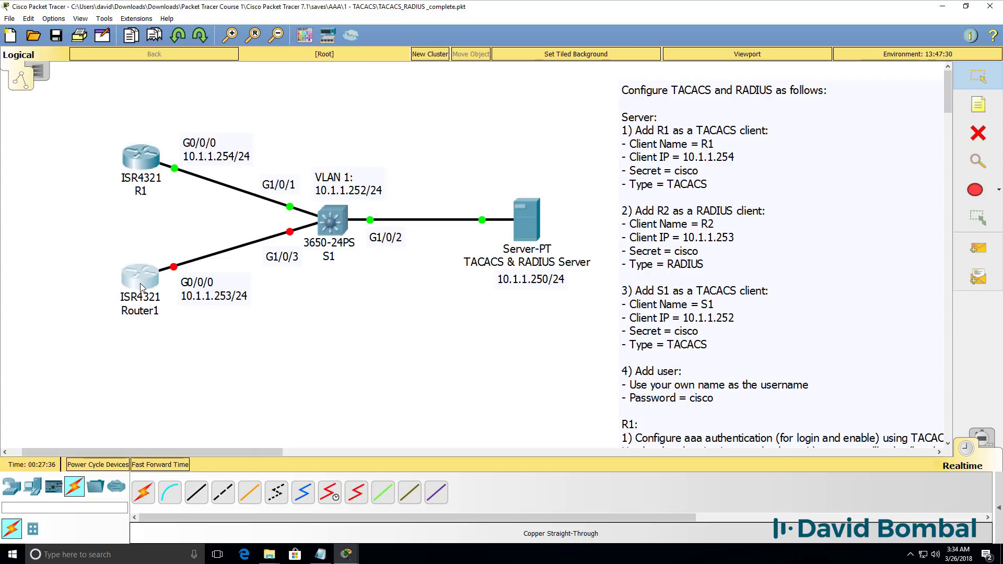
click(429, 137)
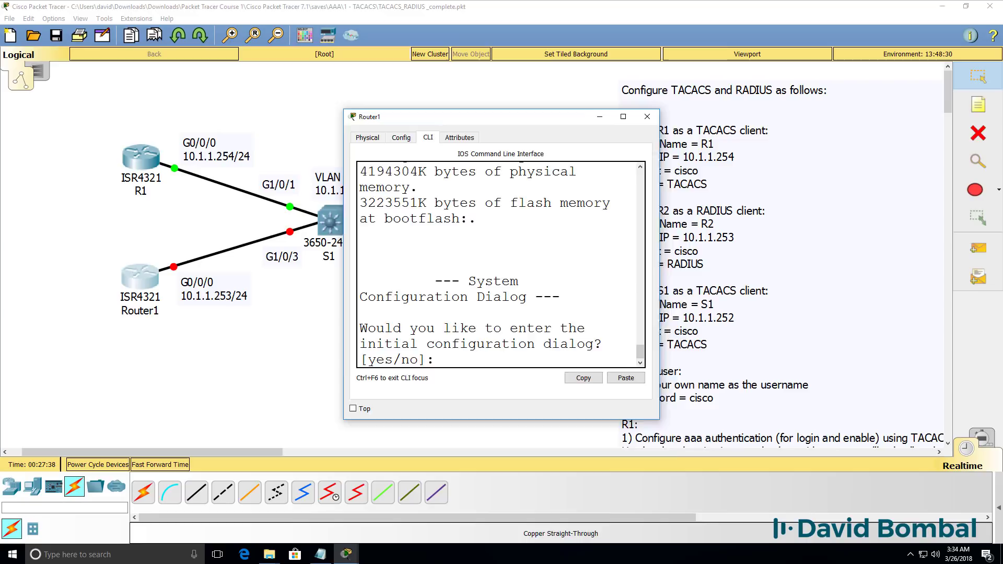
drag(449, 117, 508, 226)
drag(715, 252, 950, 245)
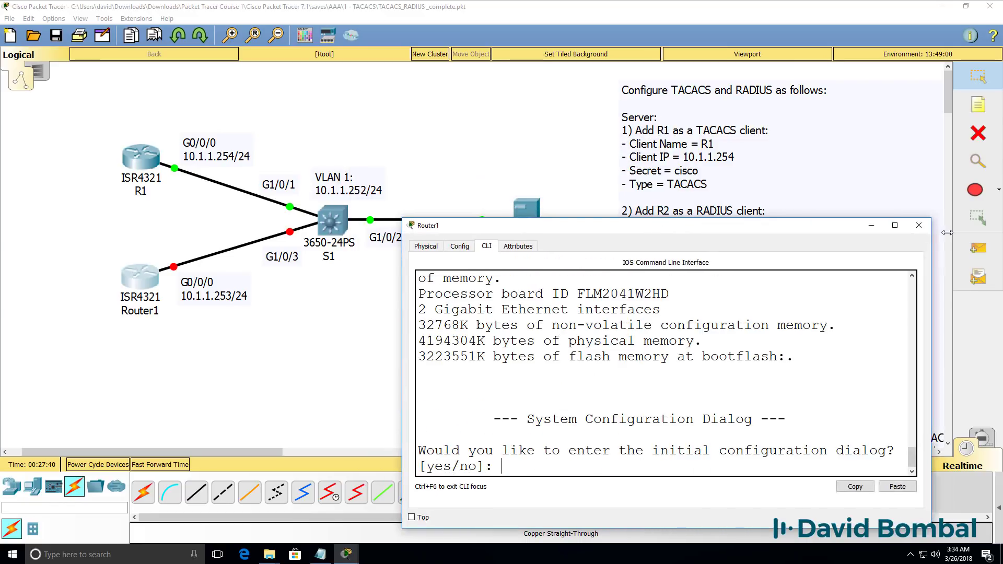
Skip the setup dialog and rename the router to R2
key(Return)
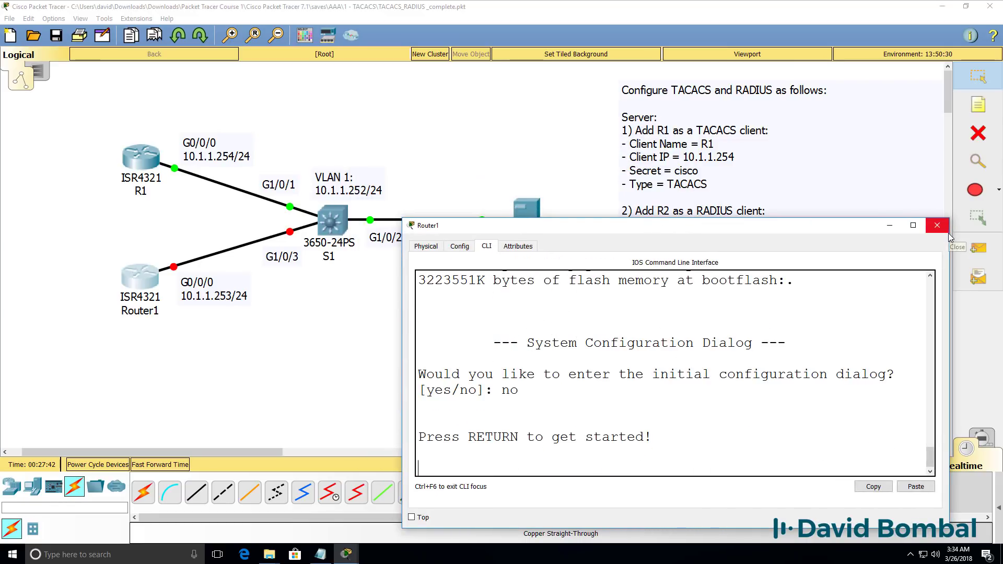
key(Return)
text(en)
key(Return)
text(conf t)
key(Return)
text(host )
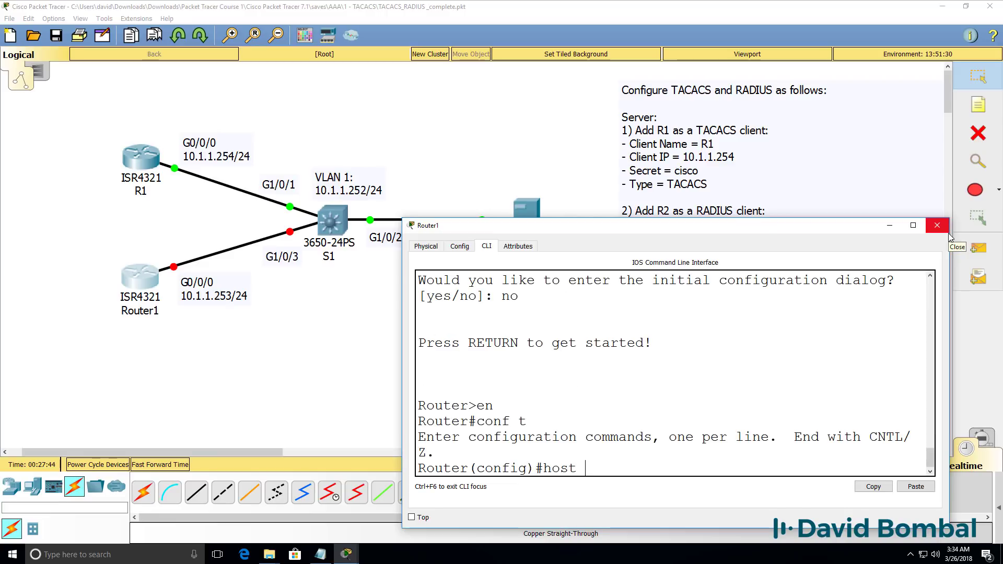
text(R2)
key(Return)
Enable G0/0/0 on R2 with address 10.1.1.253 255.255.255.0
text(int)
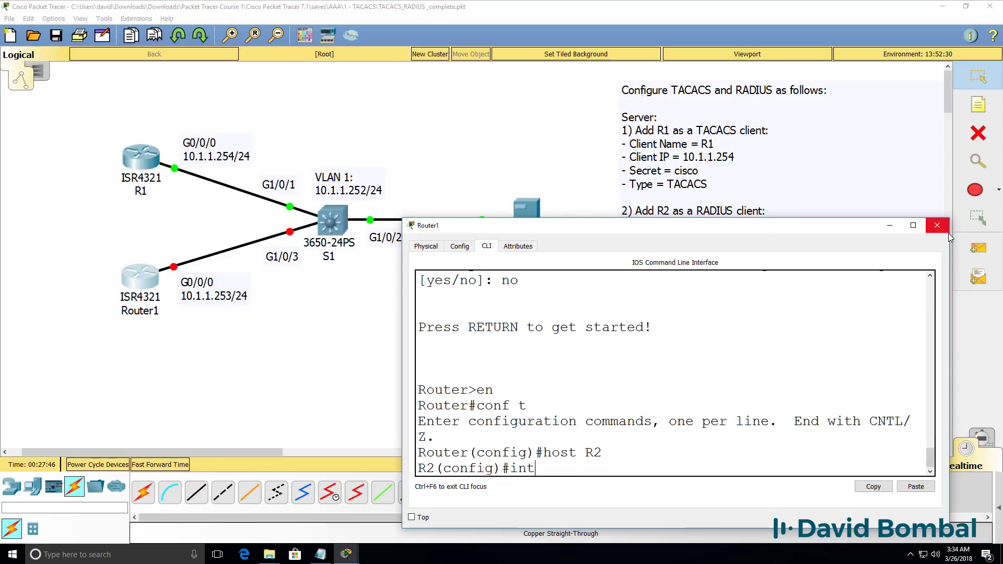
text( g0/0/0)
key(Return)
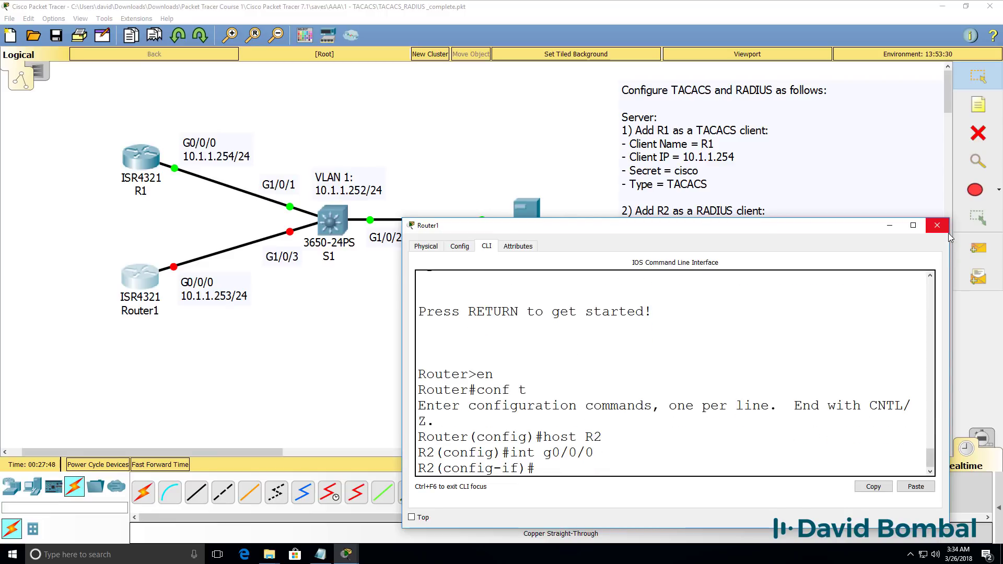
text(no shut)
key(Return)
text(ip add)
key(Tab)
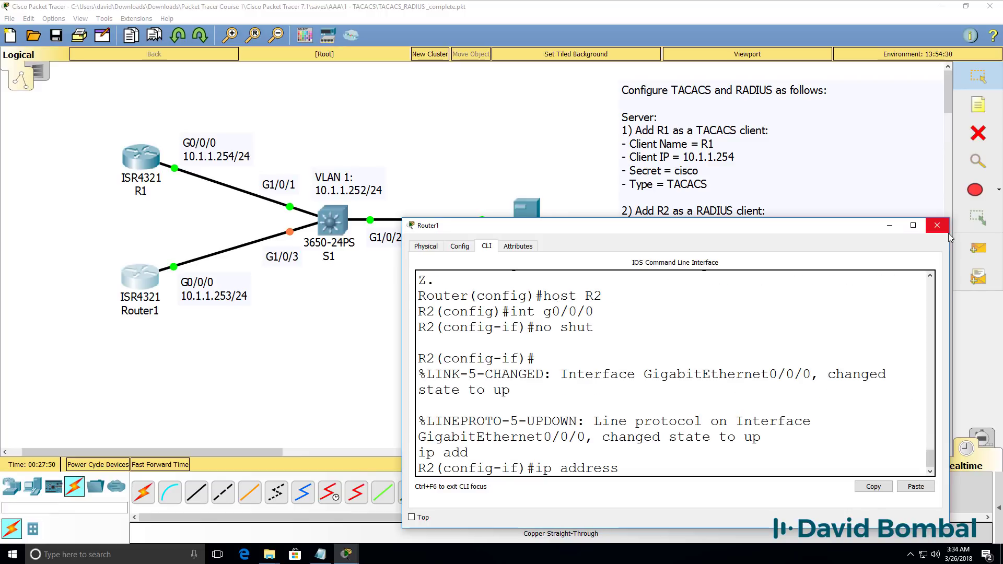
text(10.1.1.253 255.255.255.0)
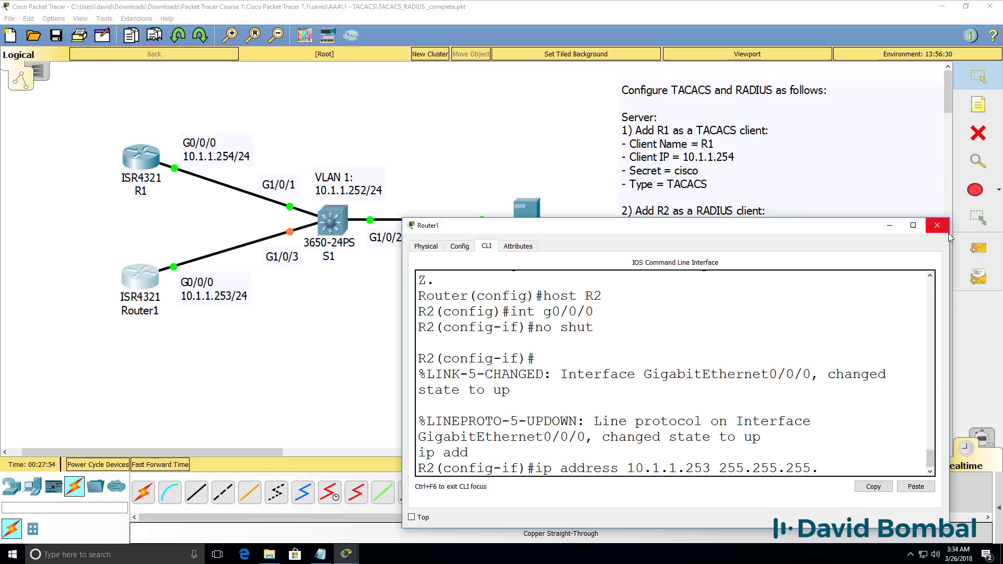
key(Return)
text(end)
key(Return)
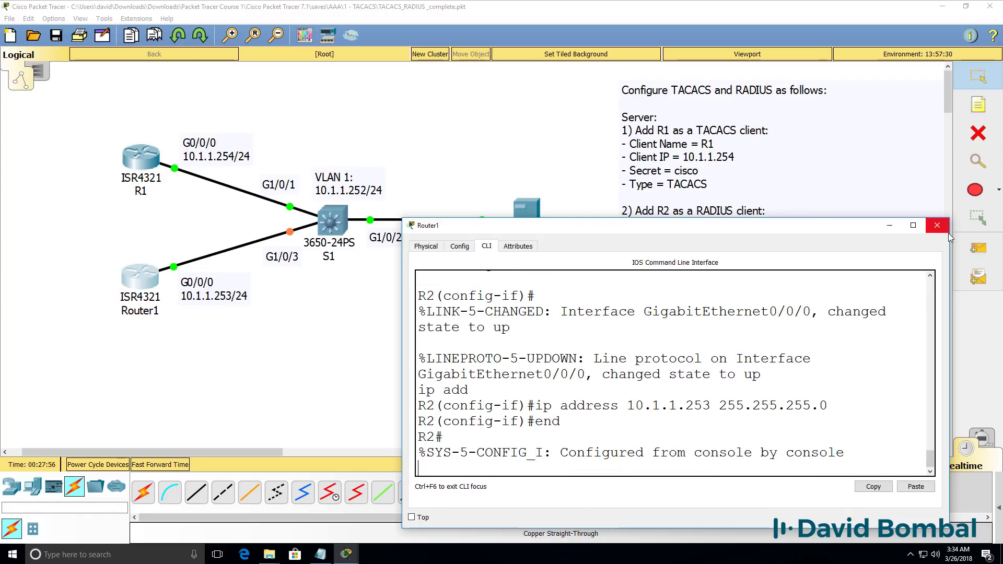
text(ping 10.1.1)
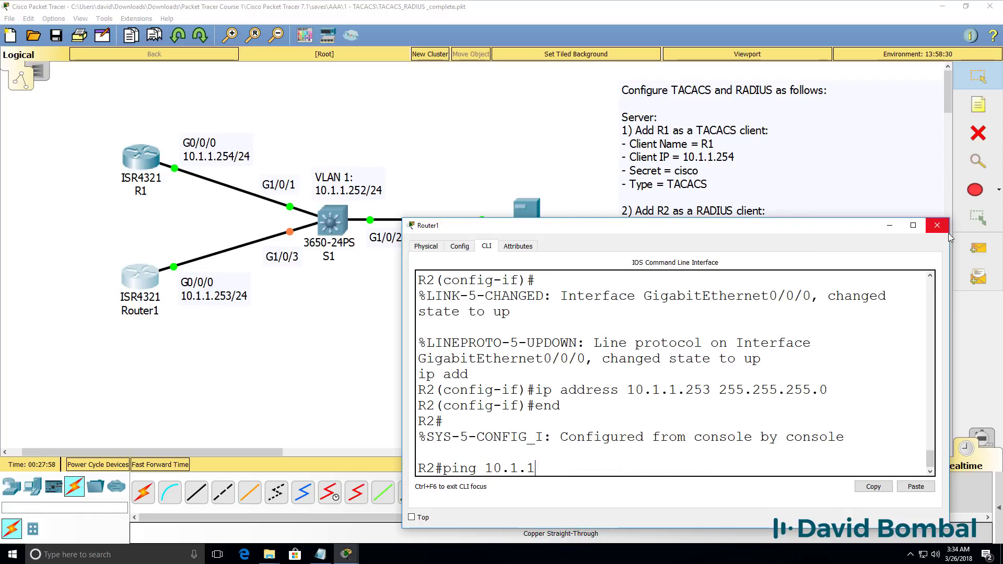
text(.250)
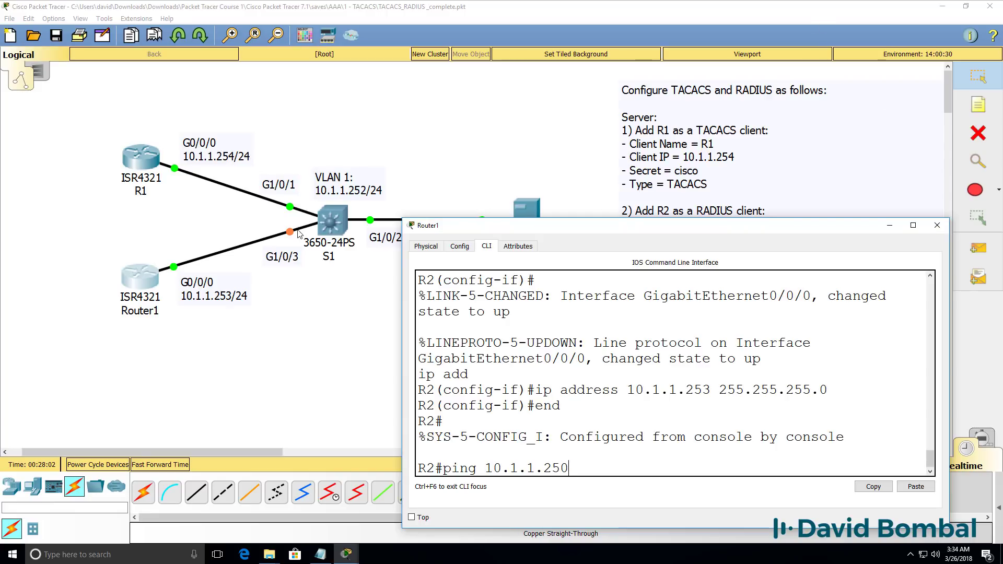
Bring up the switch's command line and decline the initial configuration dialog
click(336, 227)
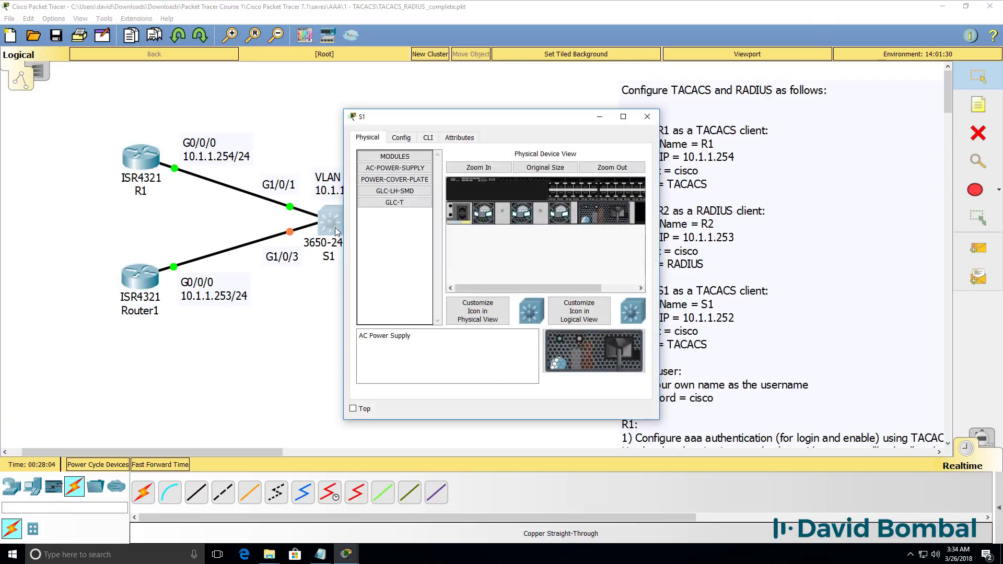
click(428, 139)
drag(659, 190, 839, 189)
key(Return)
key(Return)
key(Return)
text(no)
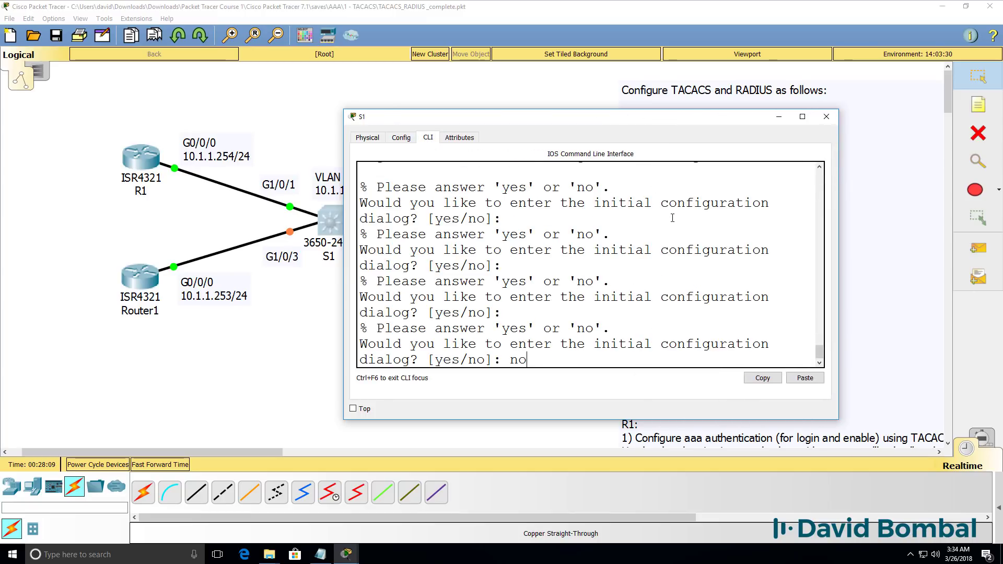
key(Return)
key(Return)
key(Return)
Enter global configuration and set the switch hostname to S1
text(en)
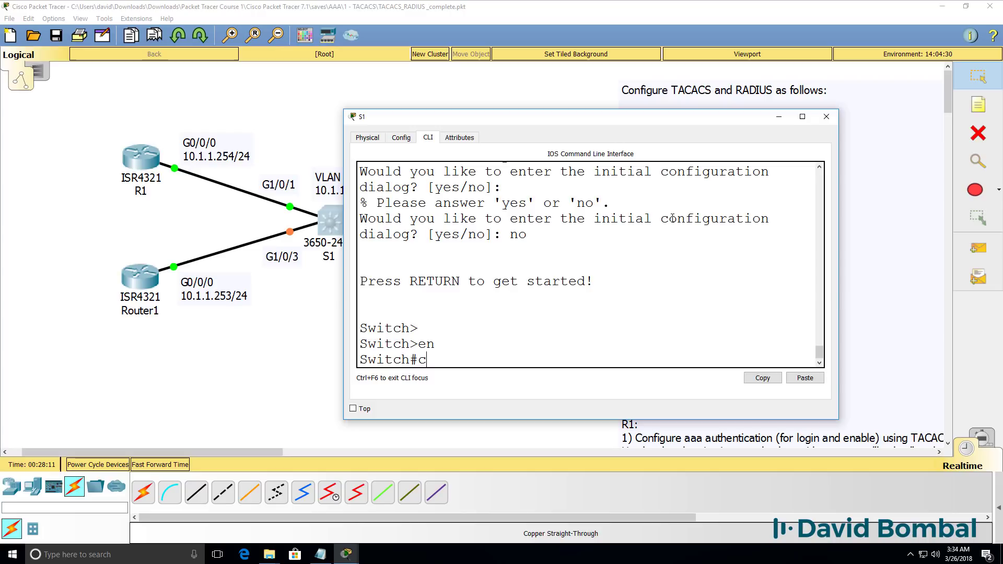
text(onf t)
key(Return)
text(no)
key(BackSpace)
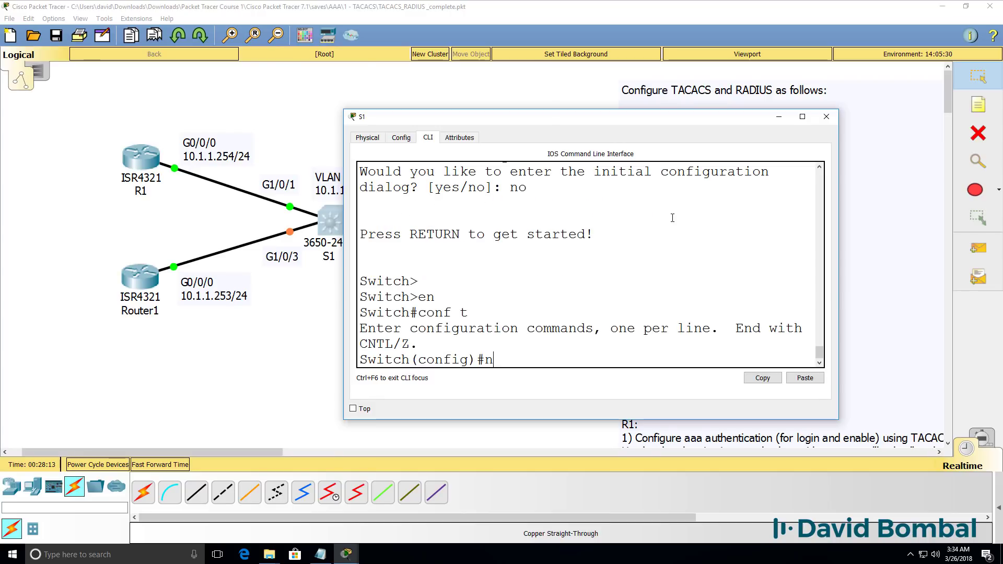
key(BackSpace)
text(host S1)
key(Return)
text(ig)#i)
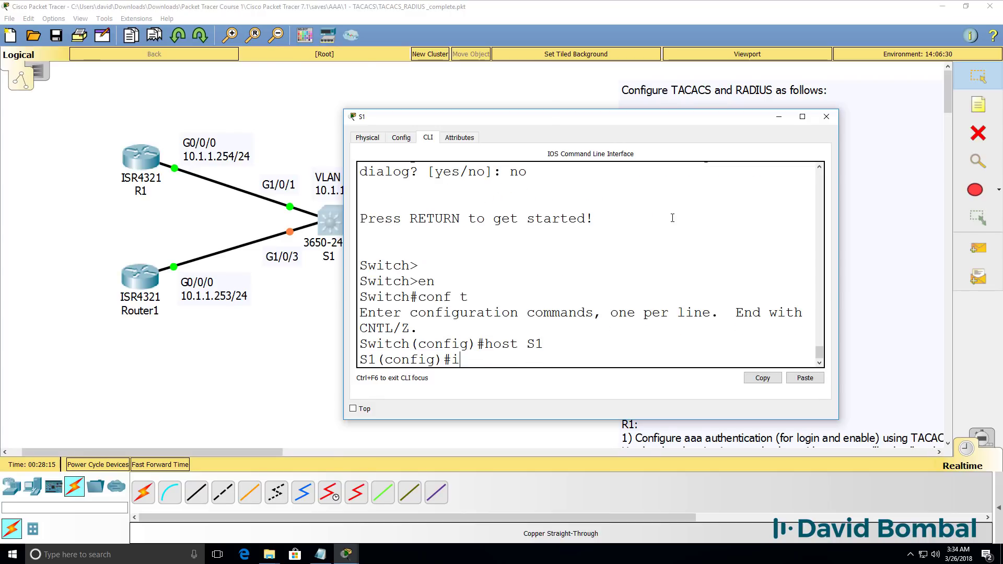
text(nt vlan 1)
Enable VLAN 1 with address 10.1.1.252 255.255.255.0 and exit configuration mode
key(Return)
text(no shut)
key(Return)
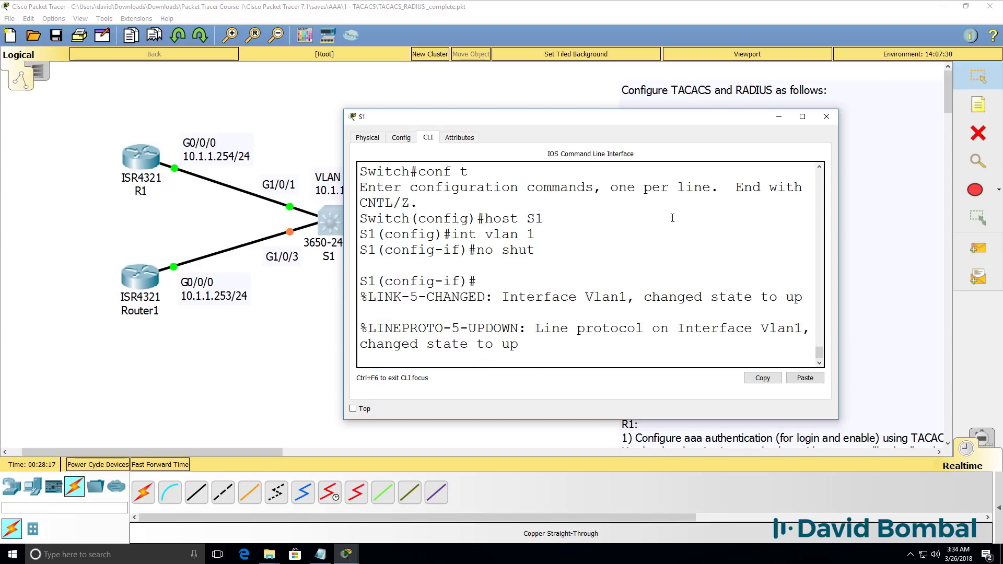
text(ip add)
key(Tab)
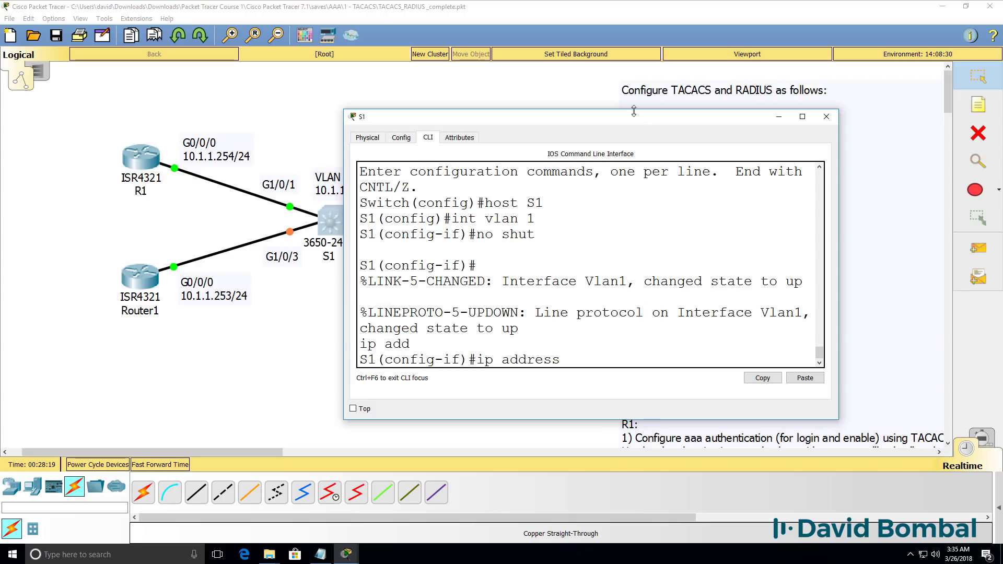
drag(622, 116, 789, 118)
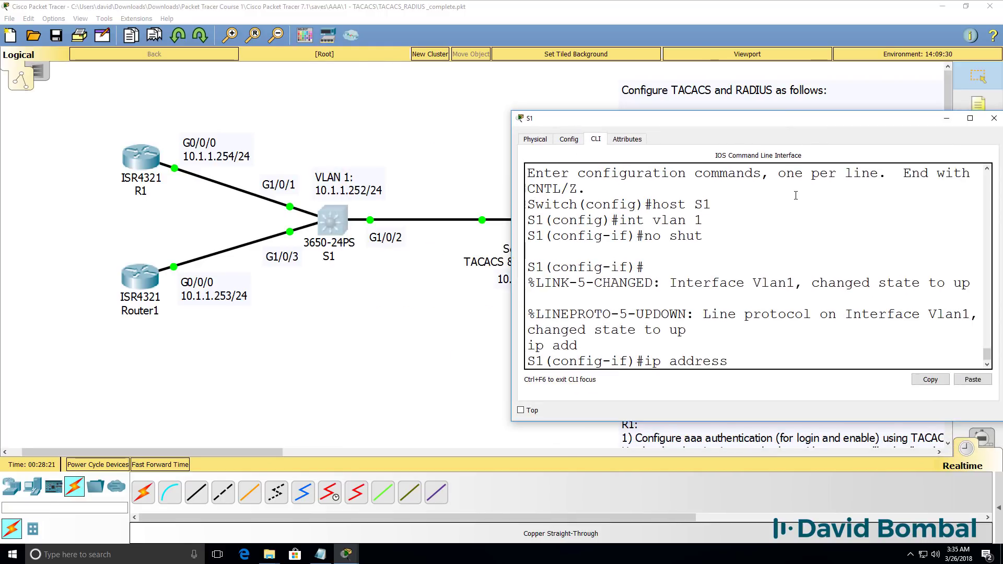
text(10.1.1.252 255.255.2)
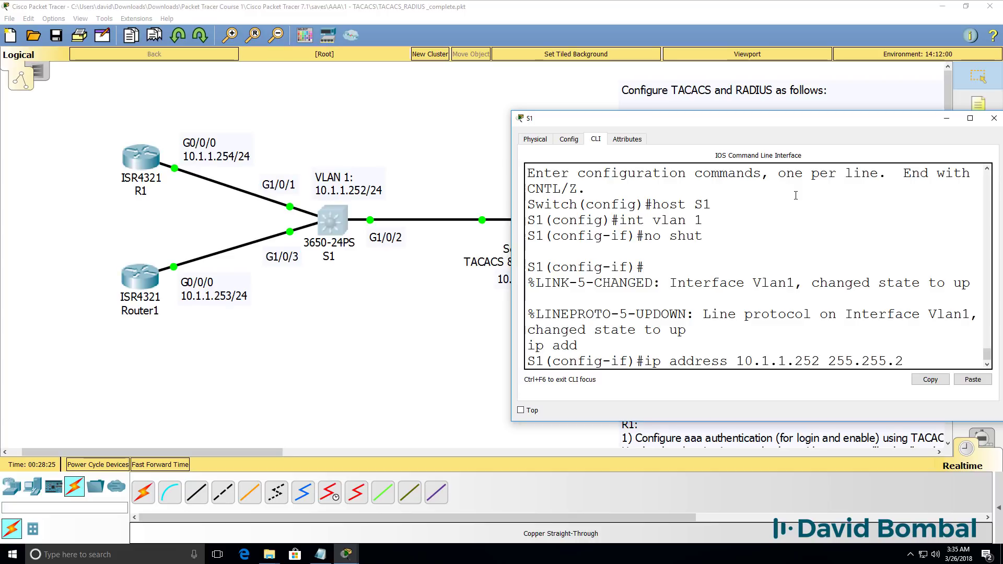
text(55.255.0)
key(Return)
text(end)
key(Return)
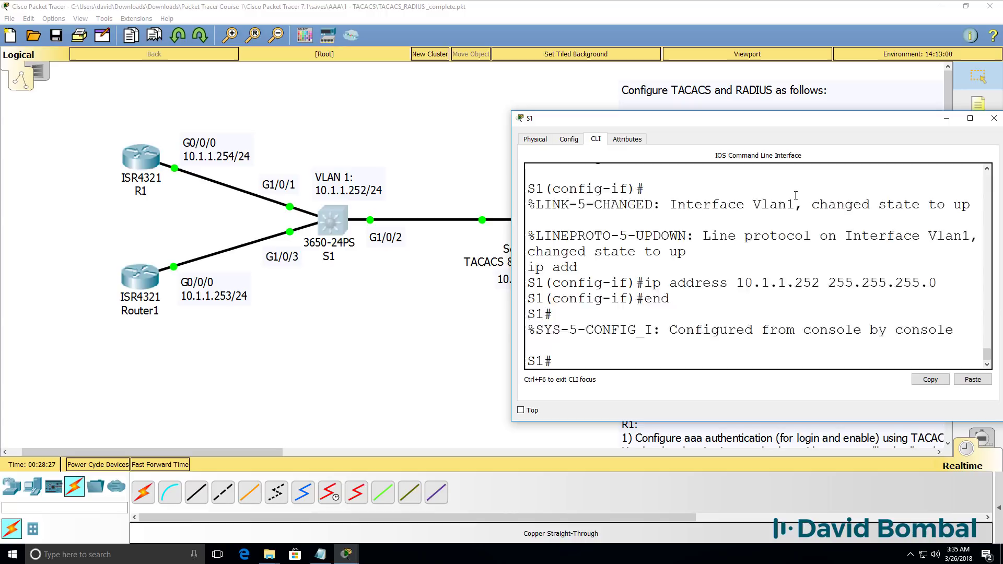
key(Return)
Verify with sh ip int brief that Vlan1 has 10.1.1.252
text(sh ip int brief)
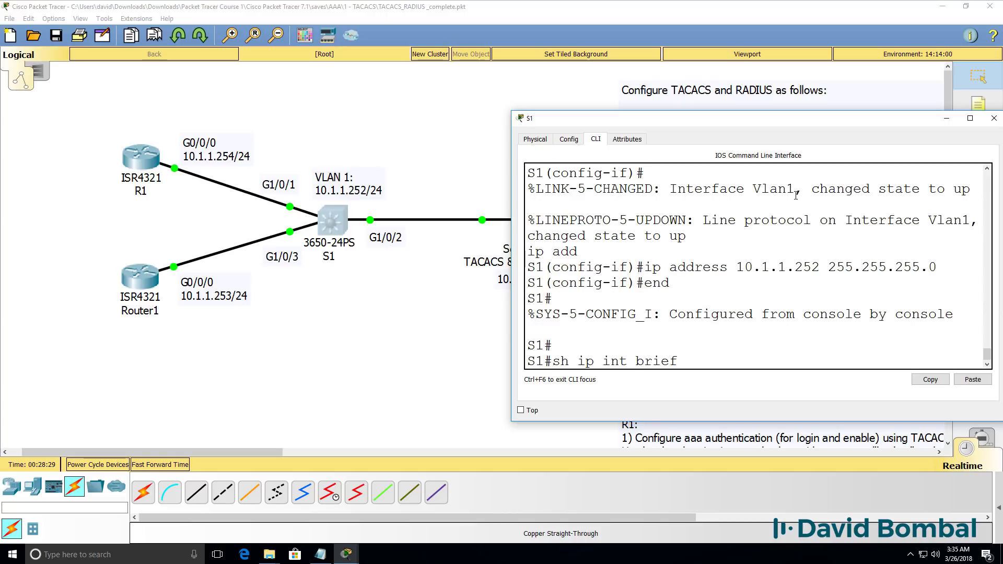
key(Return)
drag(511, 185, 377, 185)
key(space)
drag(685, 331, 561, 332)
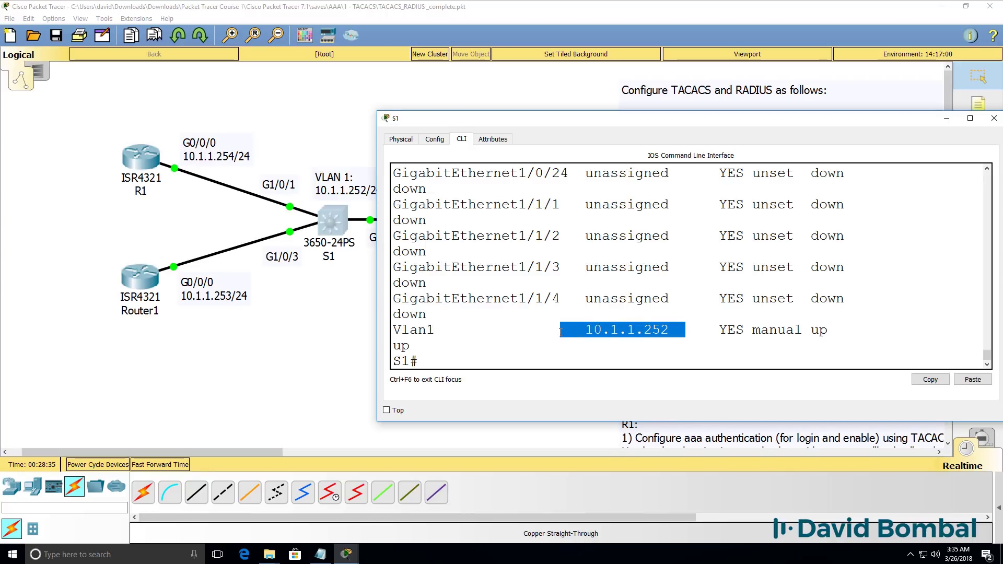
Save the switch configuration with wr and ping the server 10.1.1.250
text(wr)
key(Return)
text(pi)
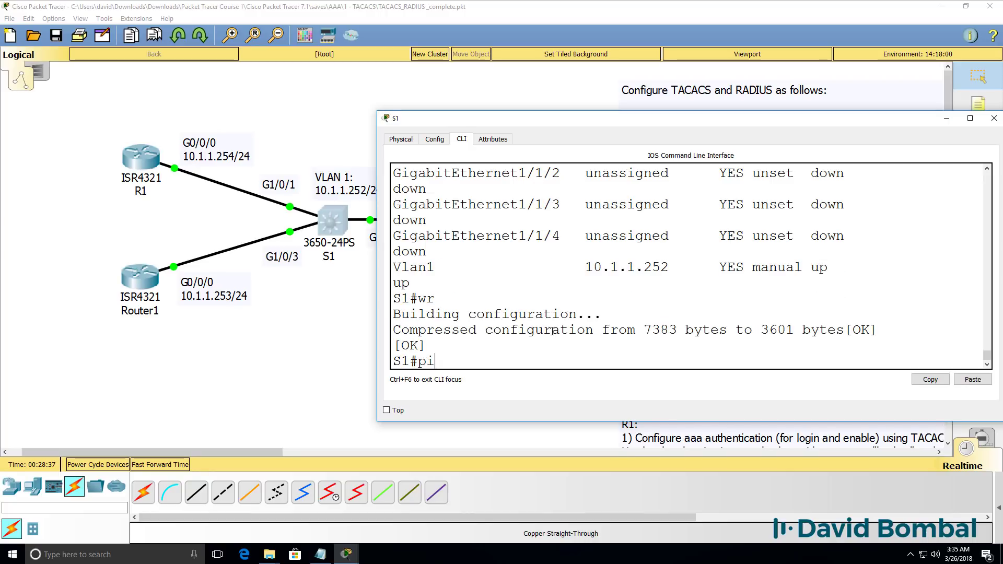
text(ng 10.1.1.250)
key(Return)
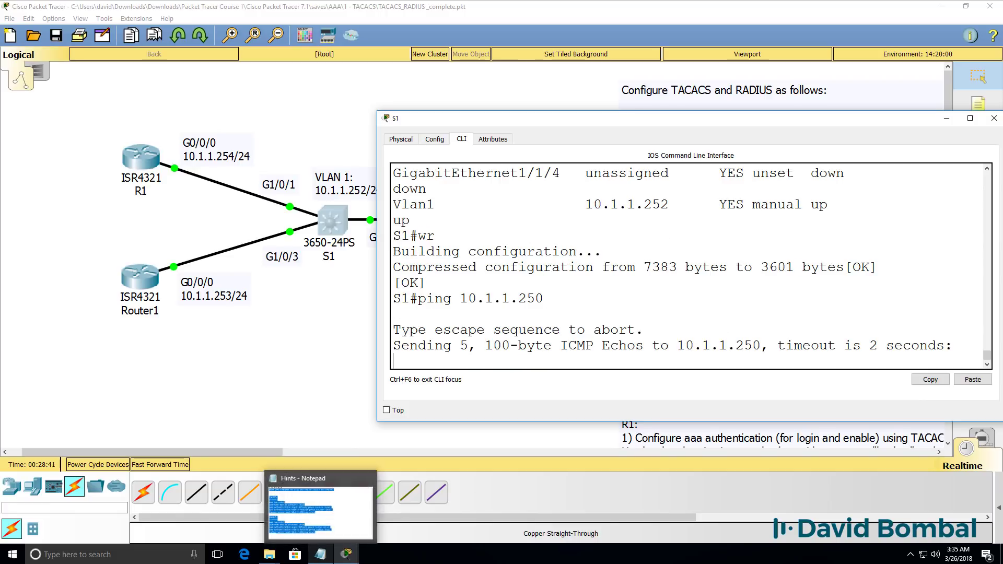
mouse_move(347, 554)
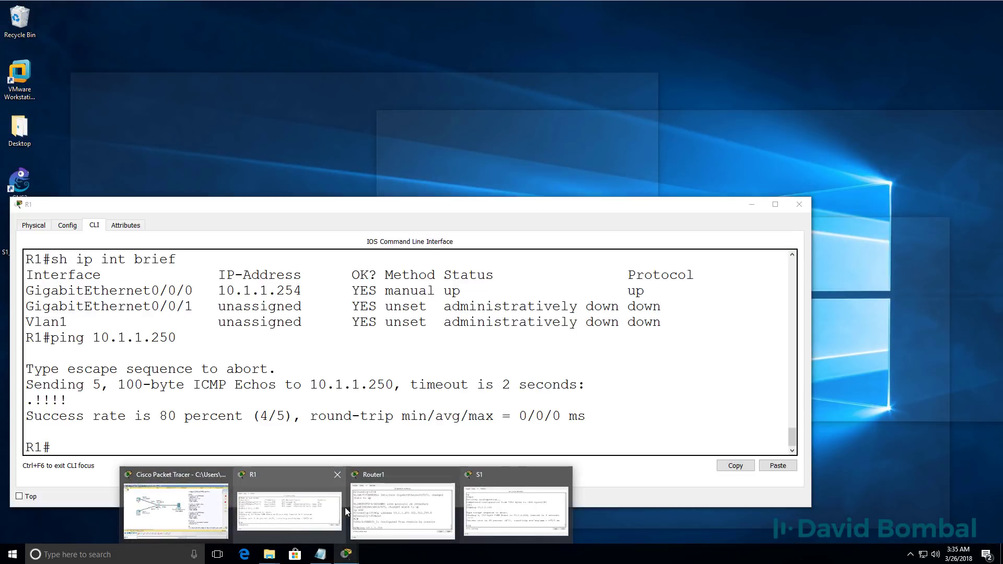
Ping the server 10.1.1.250 from R2's console
click(387, 509)
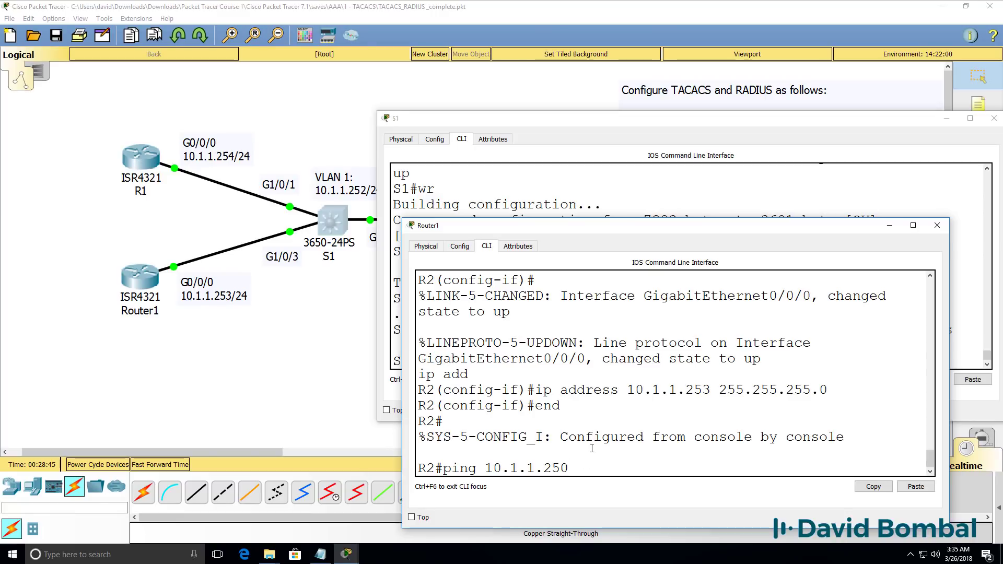
key(Return)
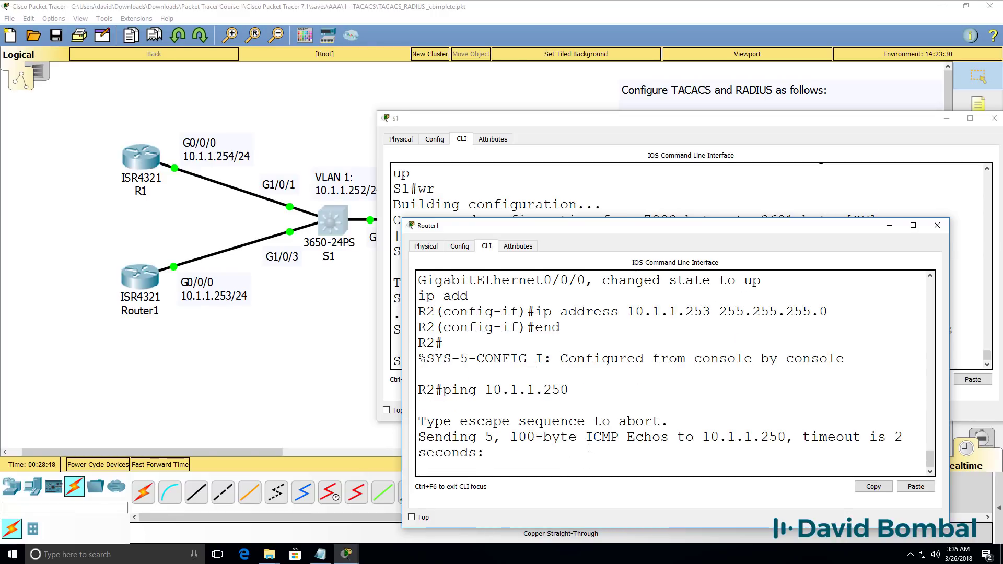
click(130, 329)
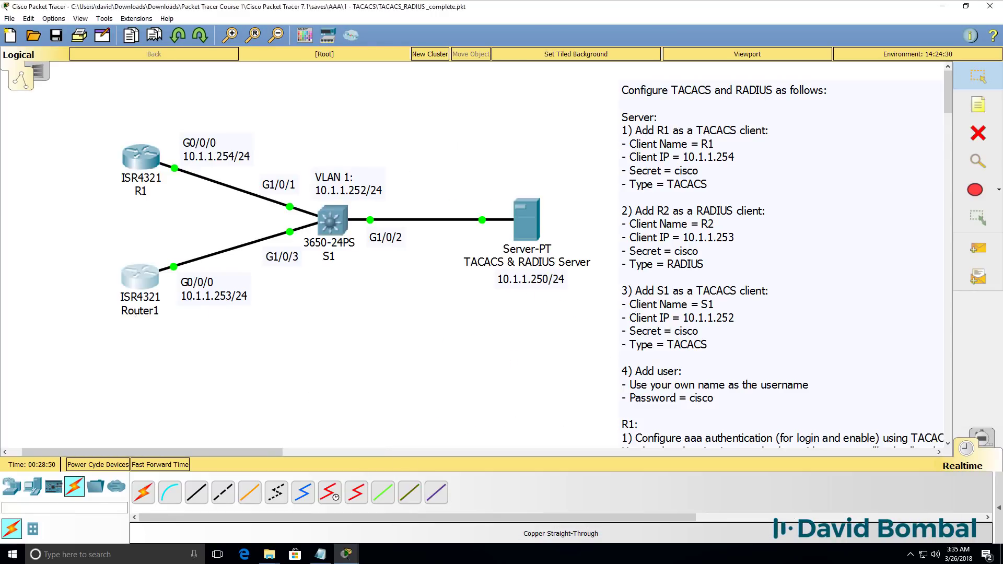
Relabel the lower router on the topology from Router1 to R2
double_click(139, 310)
key(BackSpace)
text(R2)
key(Return)
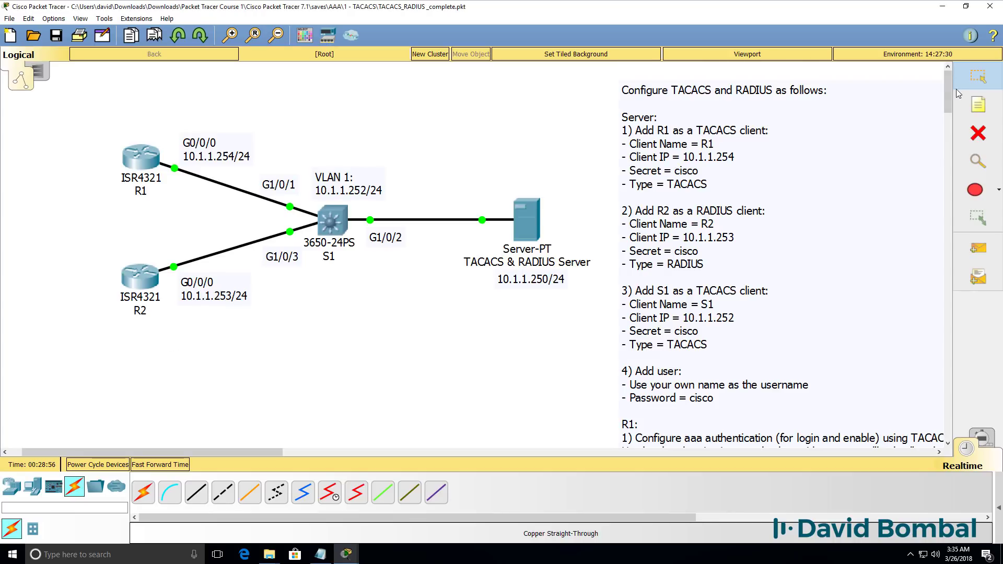
drag(945, 89, 949, 116)
drag(149, 452, 189, 437)
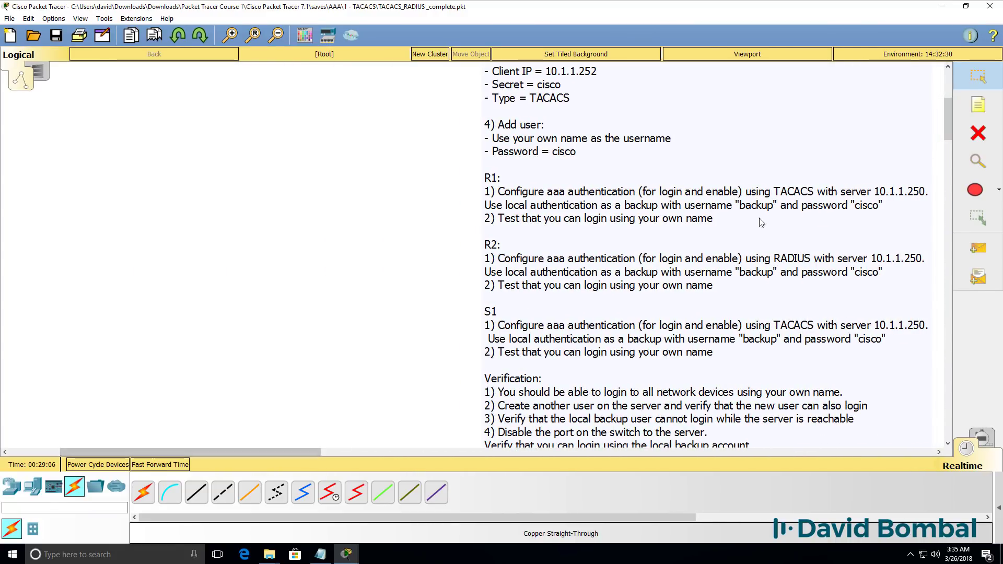
On R1's console, enter global configuration mode and enable aaa new-model
mouse_move(347, 555)
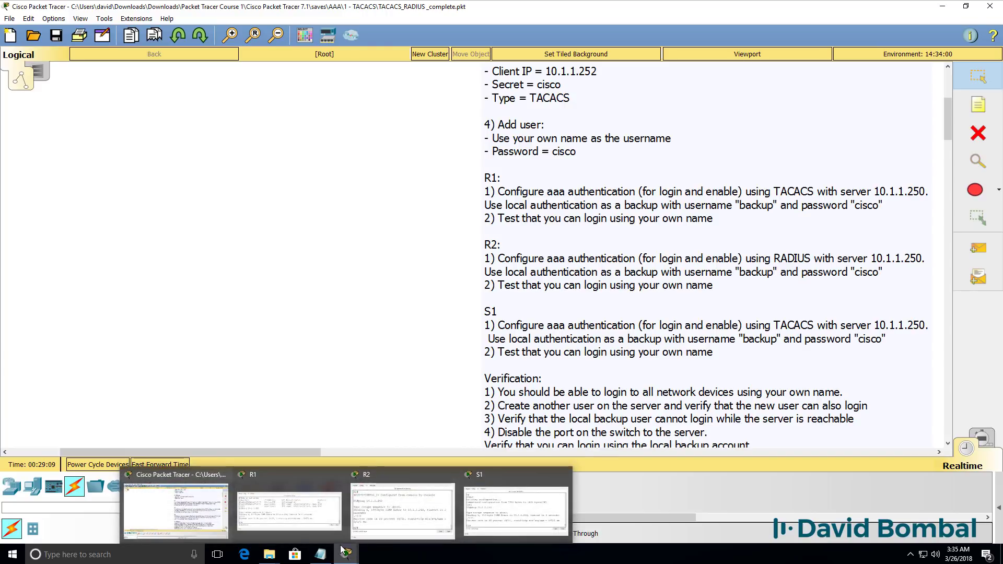
click(290, 504)
scroll(321, 523, down, 2)
key(Return)
key(Return)
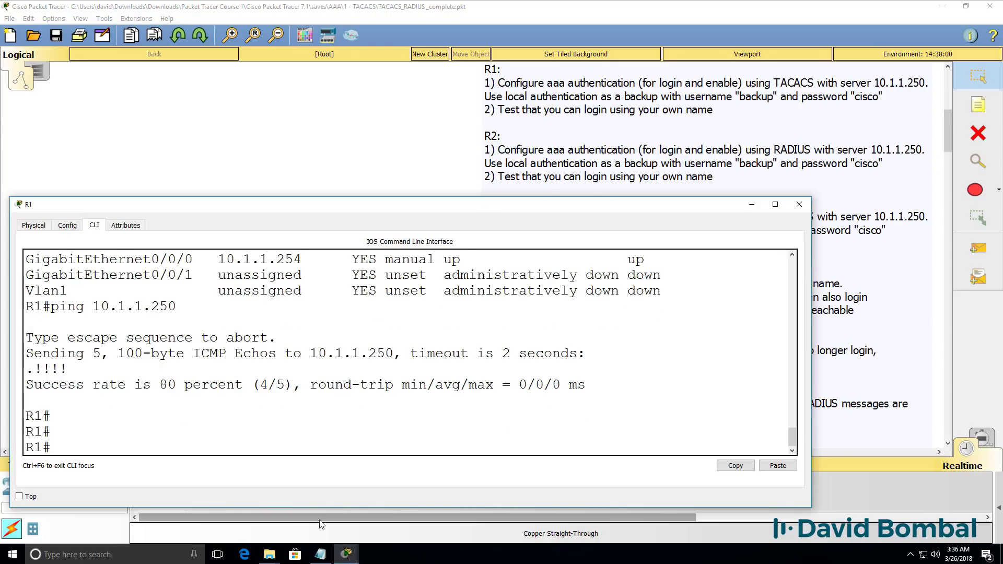
text(conf t)
key(Return)
text(aaa new)
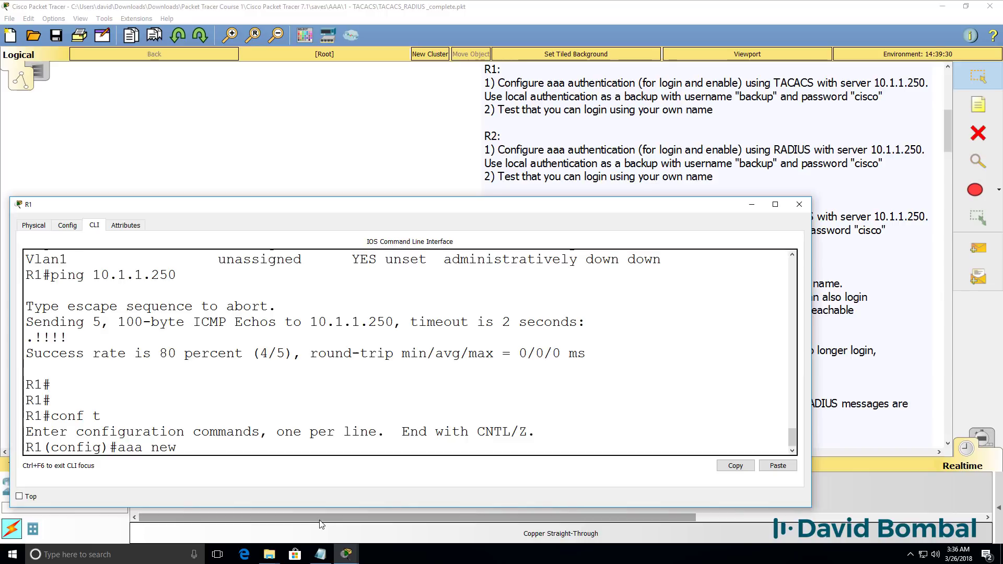
key(Tab)
key(Return)
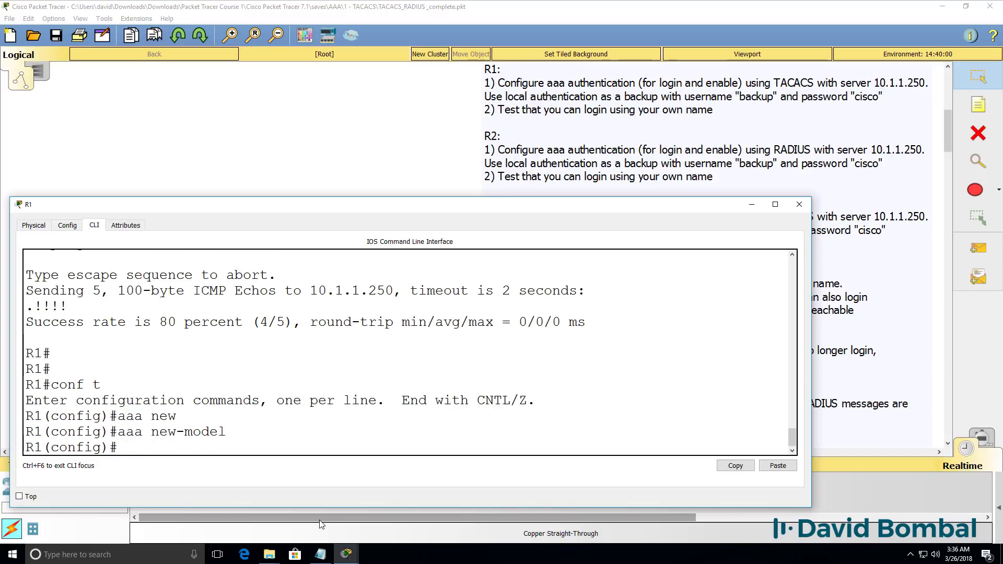
Create the local user 'backup' with its password
text(user)
key(Tab)
text(back)
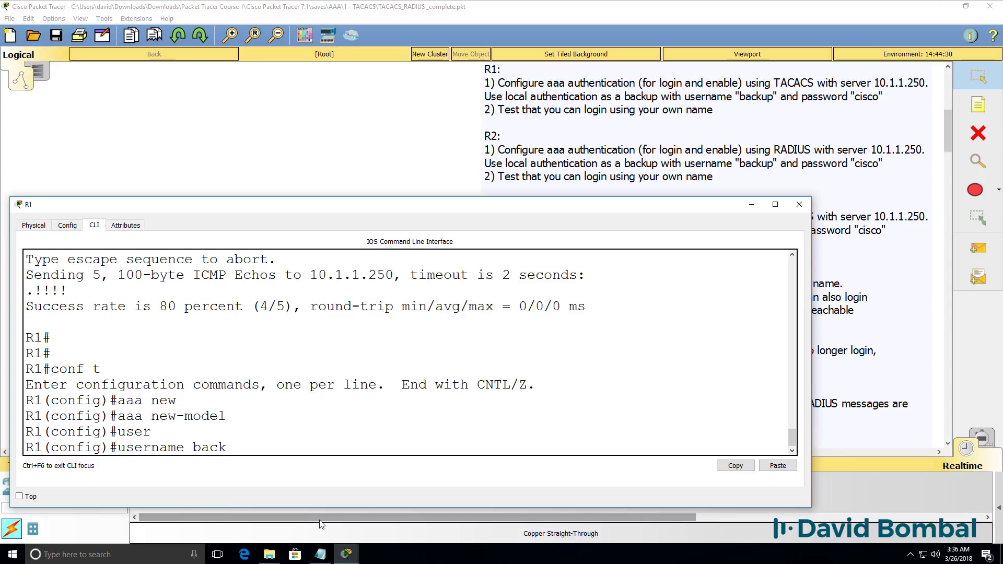
text(up pas)
key(Tab)
text(cisco)
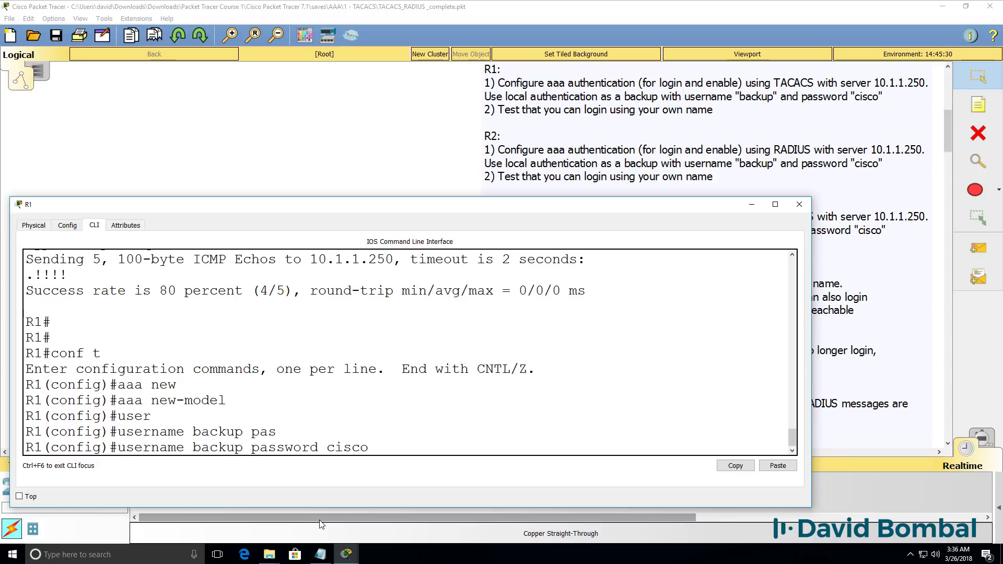
key(Return)
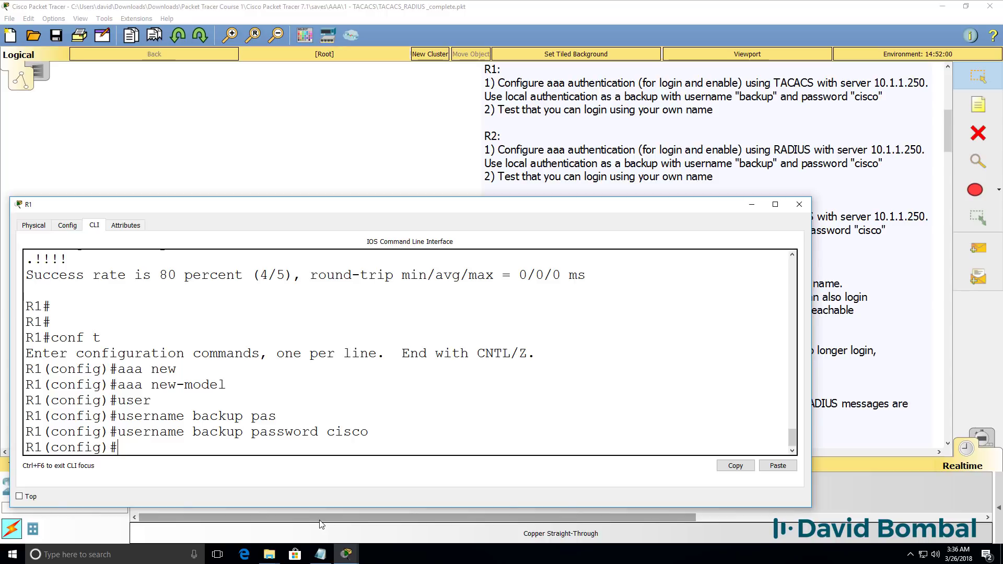
Set default login authentication to group tacacs+ with local fallback
text(aa)
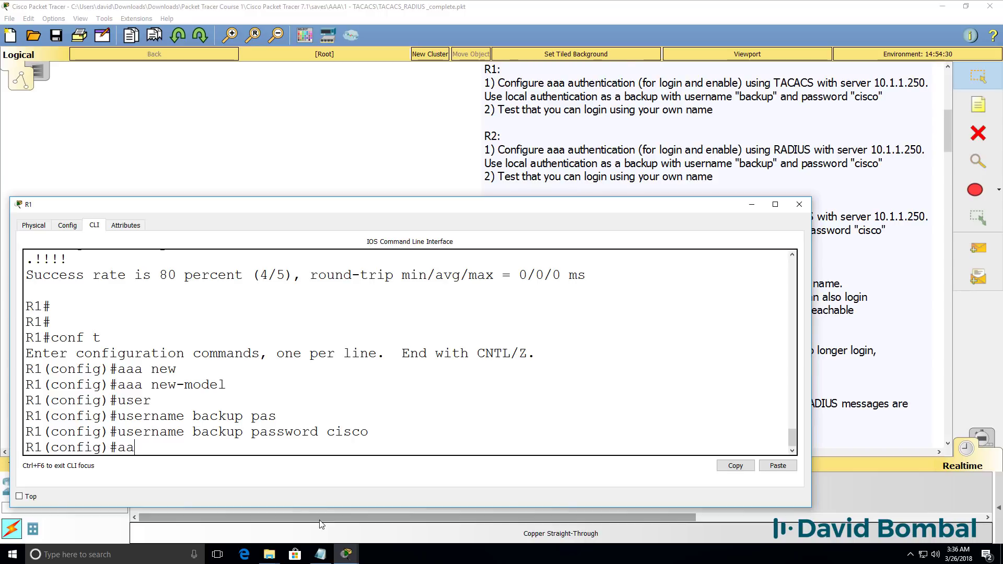
text(a auth)
key(Tab)
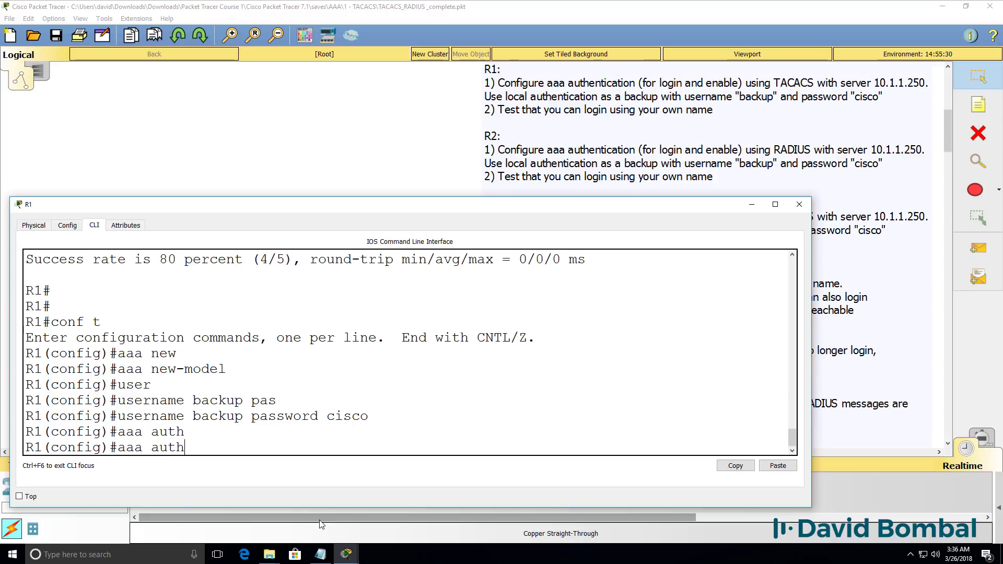
text(?en)
key(Tab)
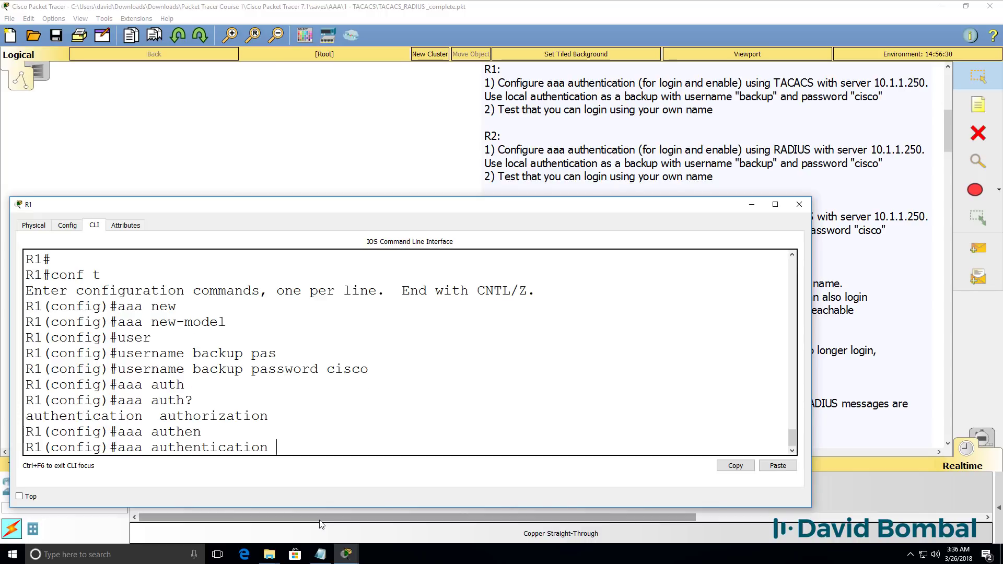
text(?log)
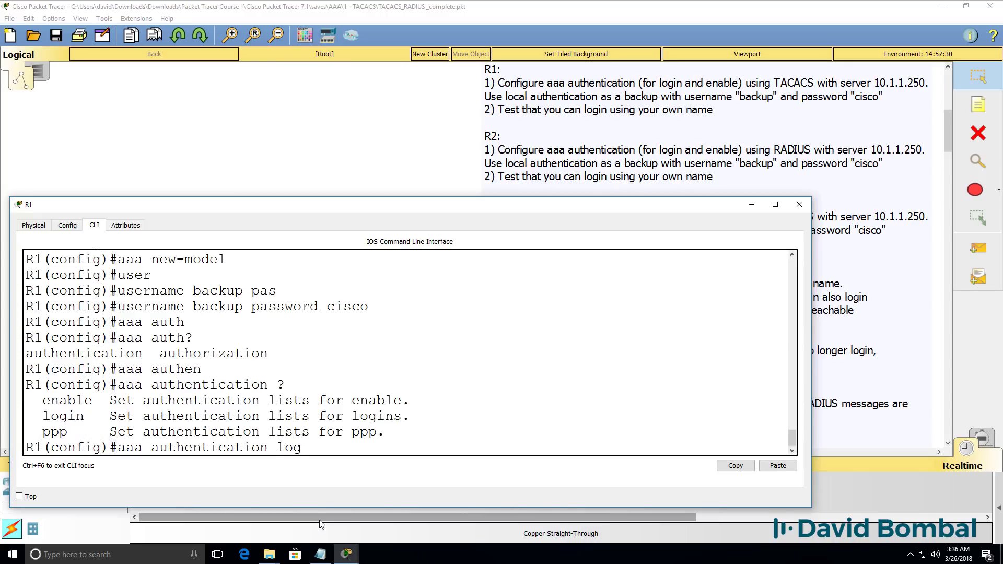
text(in ?de)
key(Tab)
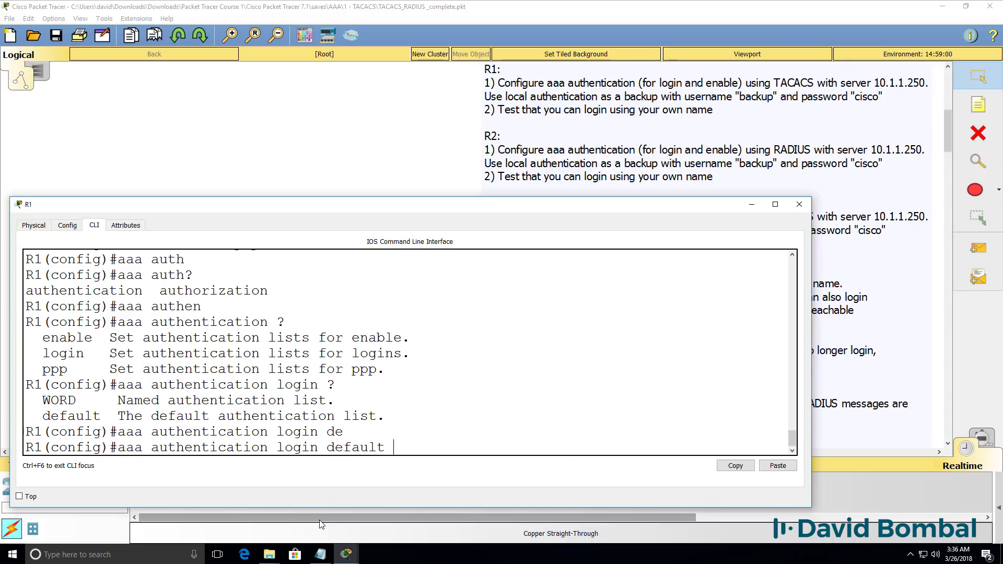
text(?)
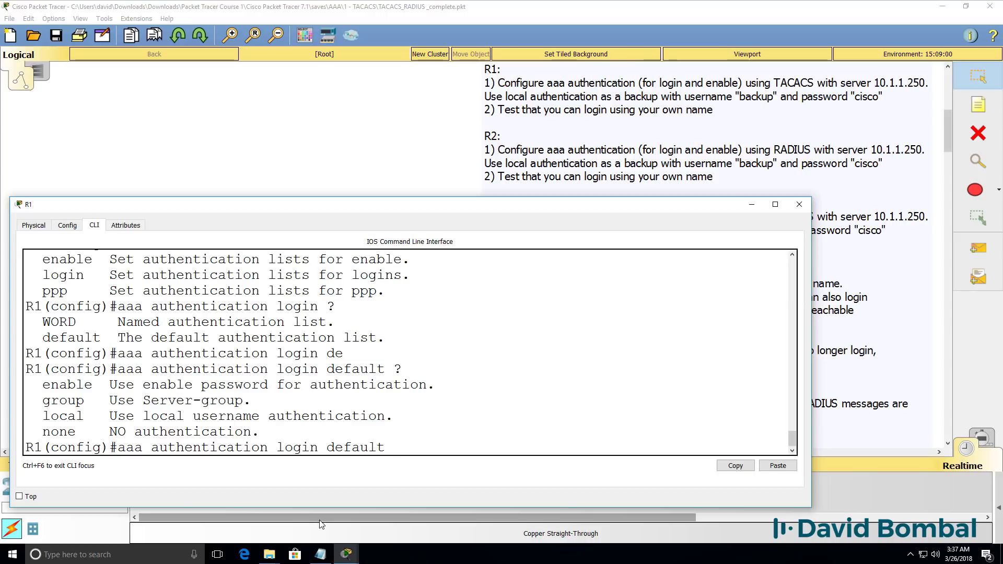
text(group ?ta)
key(Tab)
text(?)
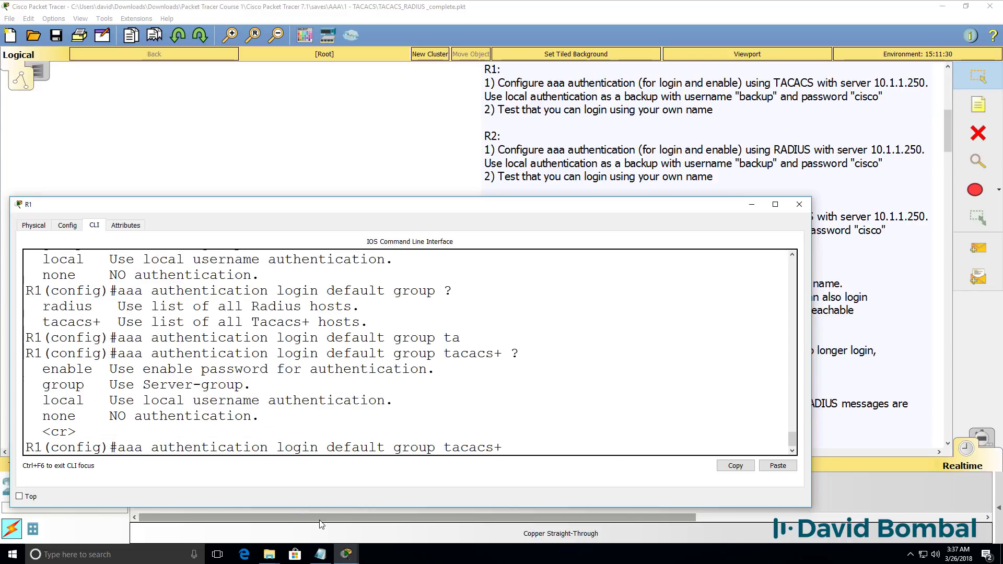
text(local)
key(Return)
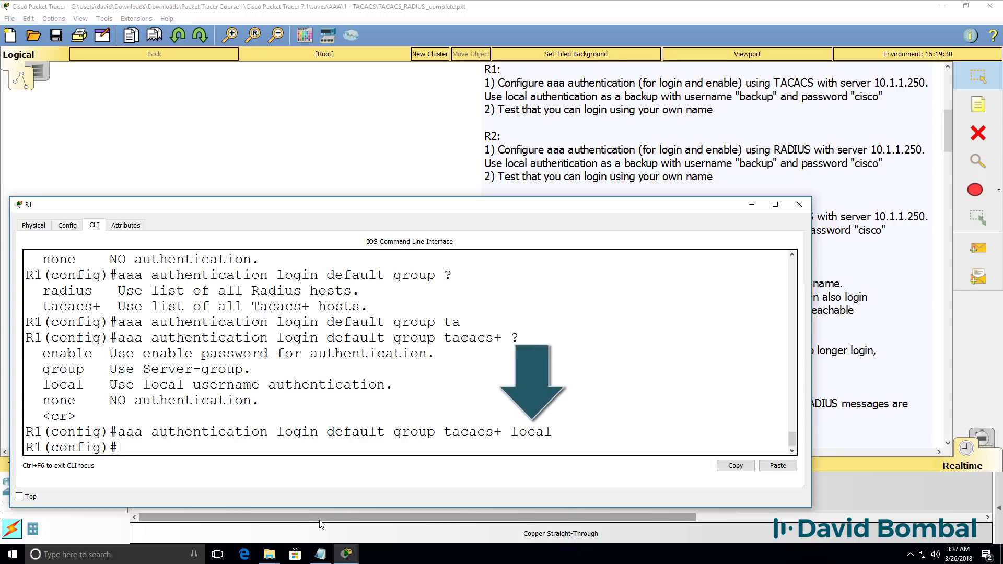
Set default enable authentication to group tacacs+ with local fallback
text(aaa)
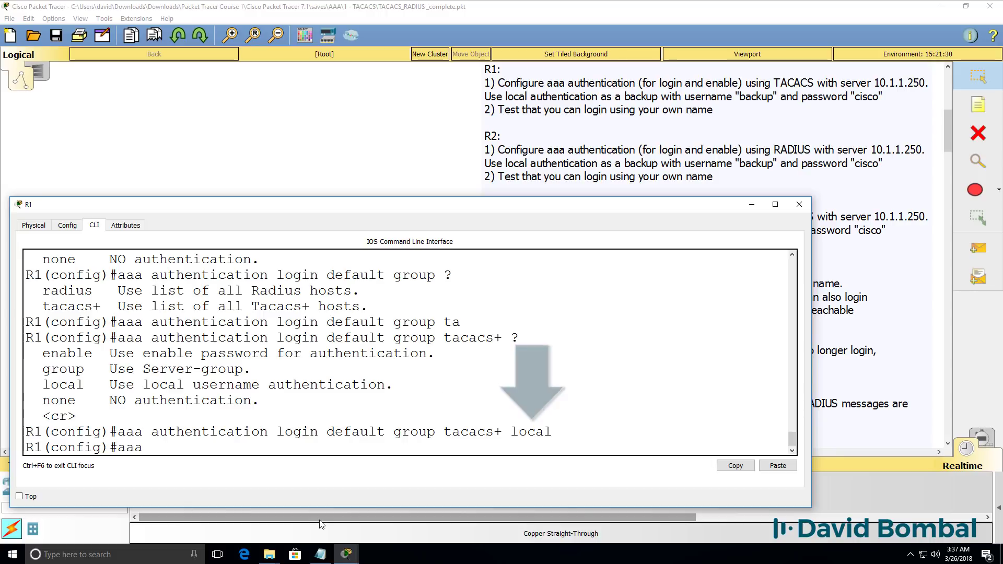
text( authen)
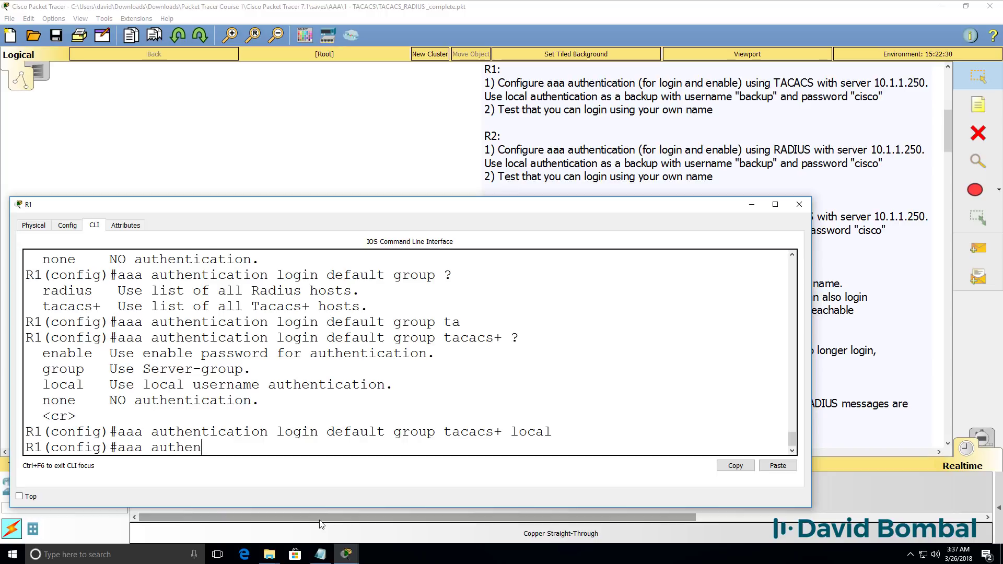
key(Tab)
text(?ena)
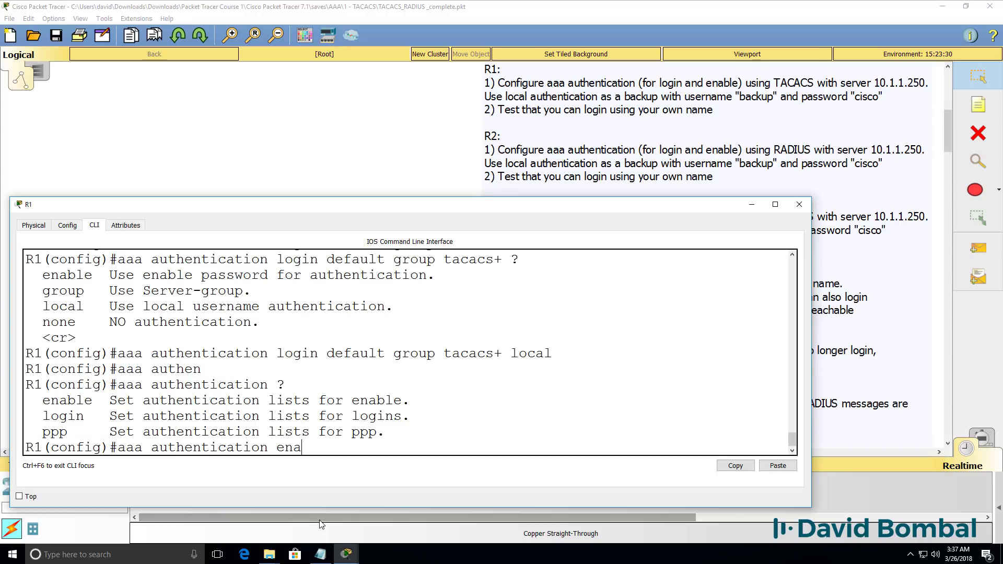
key(Tab)
text(?)
text(de)
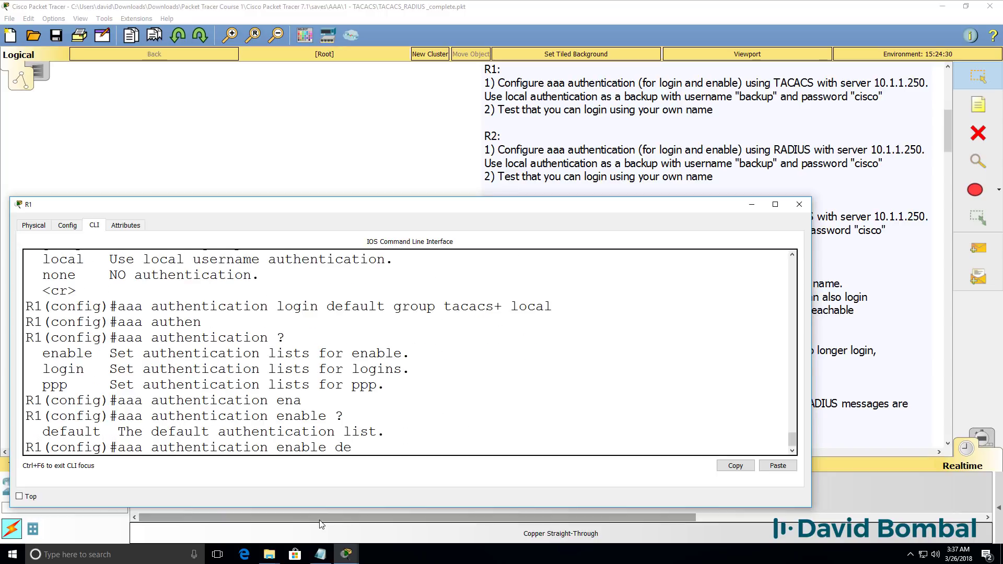
key(Tab)
text(?g)
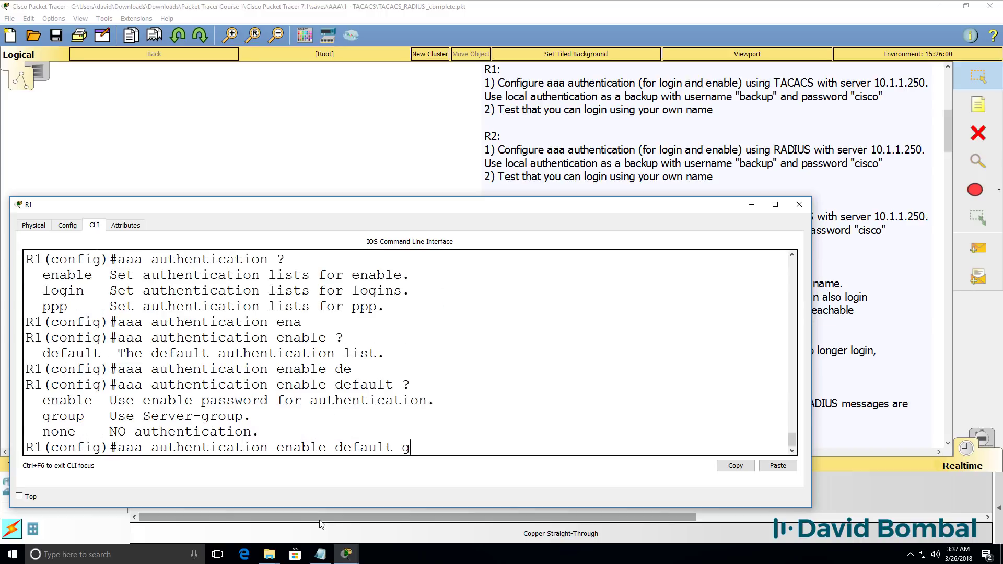
key(Tab)
text(?)
text(ta)
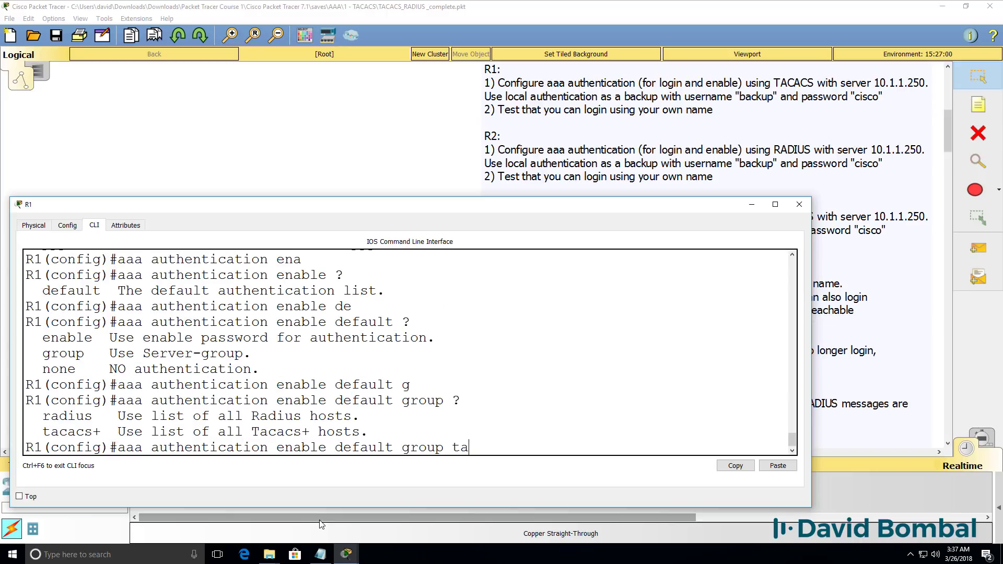
key(Tab)
text(? local)
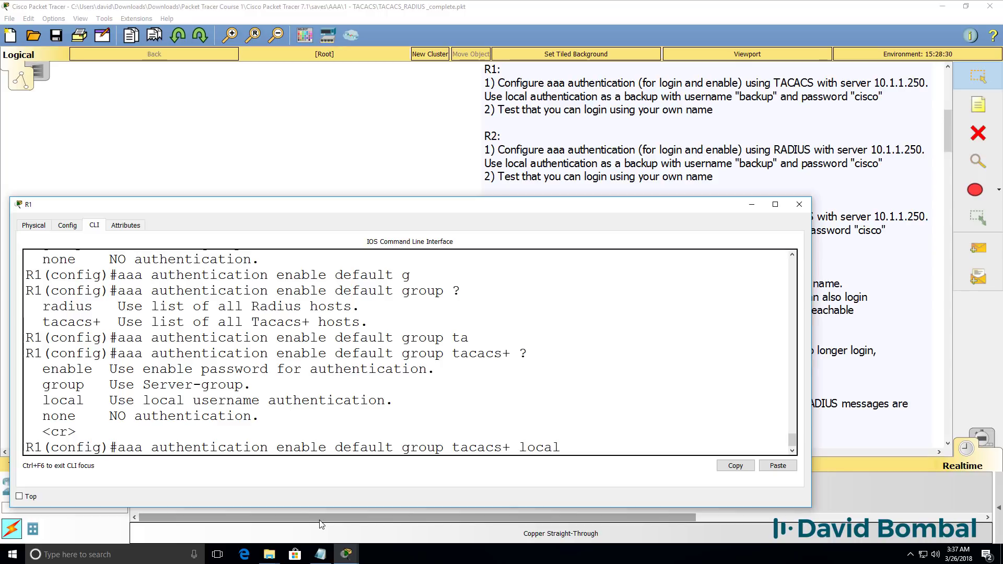
key(Return)
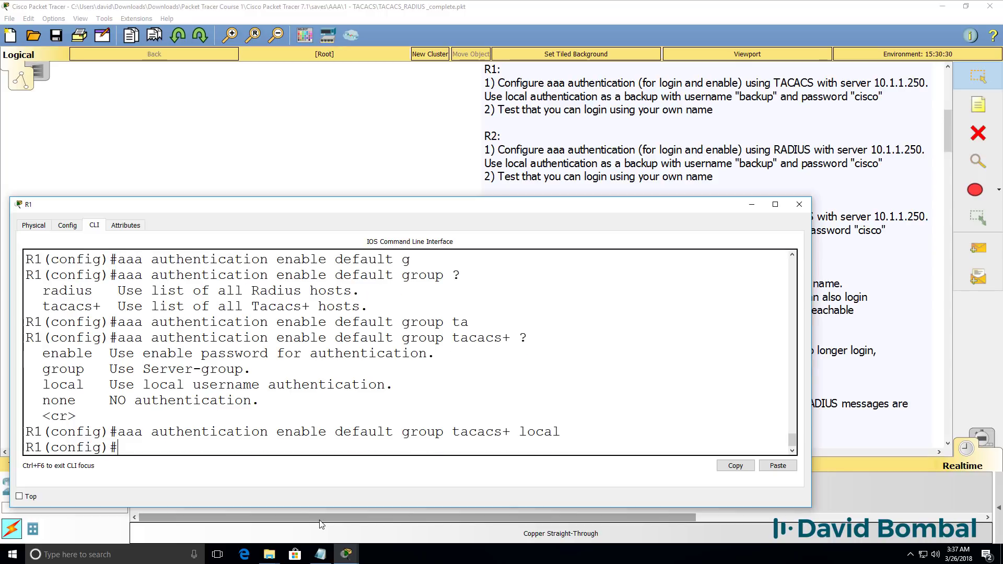
Exit config mode and list the aaa lines with 'sh run | include aaa'
text(end)
key(Return)
key(Return)
text(sh run)
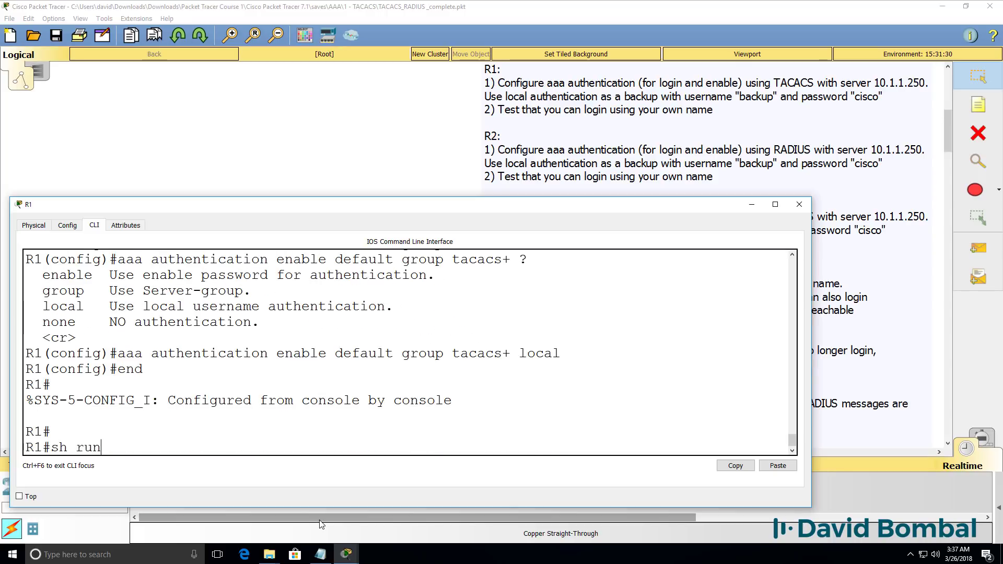
text( | in)
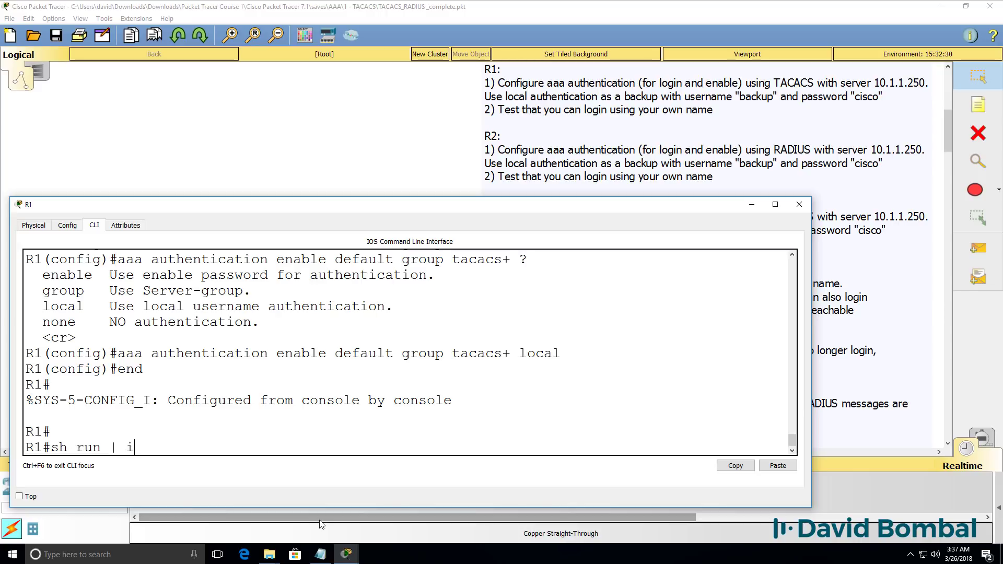
key(Tab)
text(aaa)
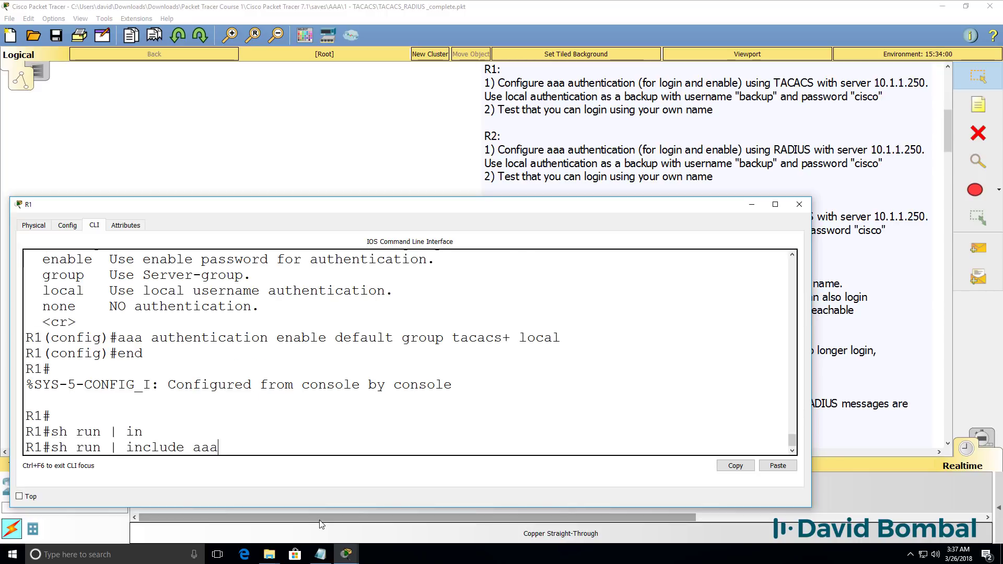
key(Return)
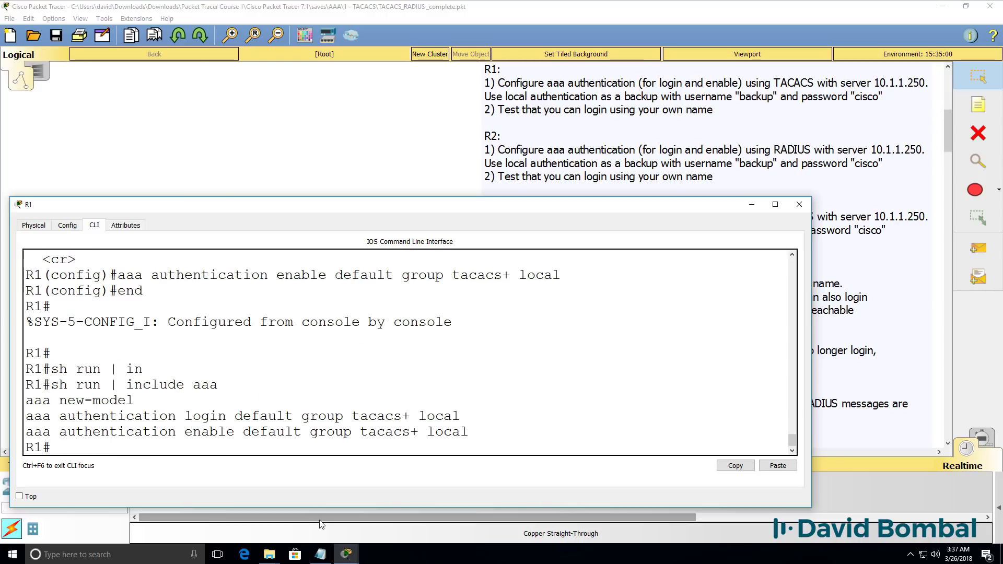
Configure tacacs-server host 10.1.1.250 with its shared key
text(conf t)
key(Return)
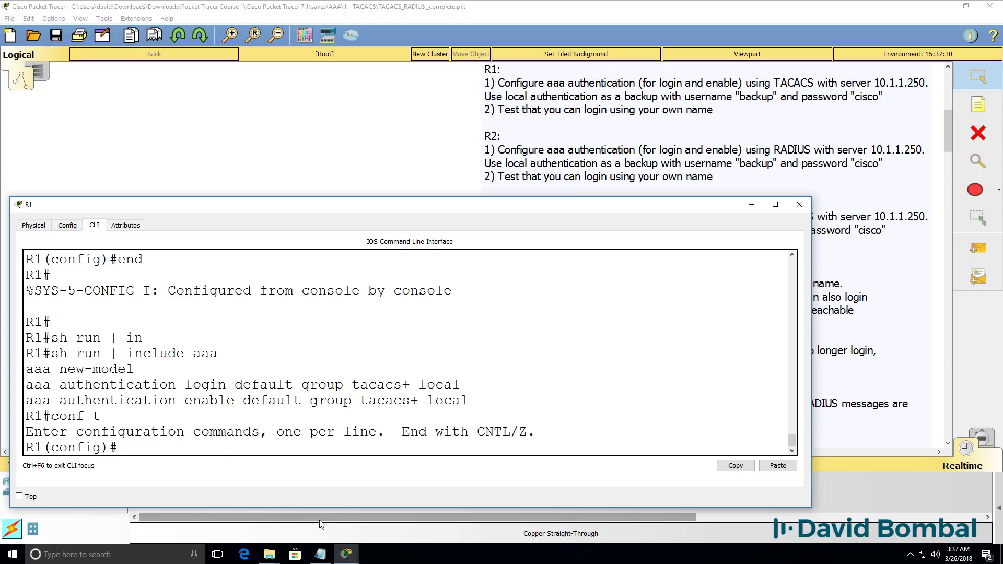
text(tac)
key(Tab)
text(?)
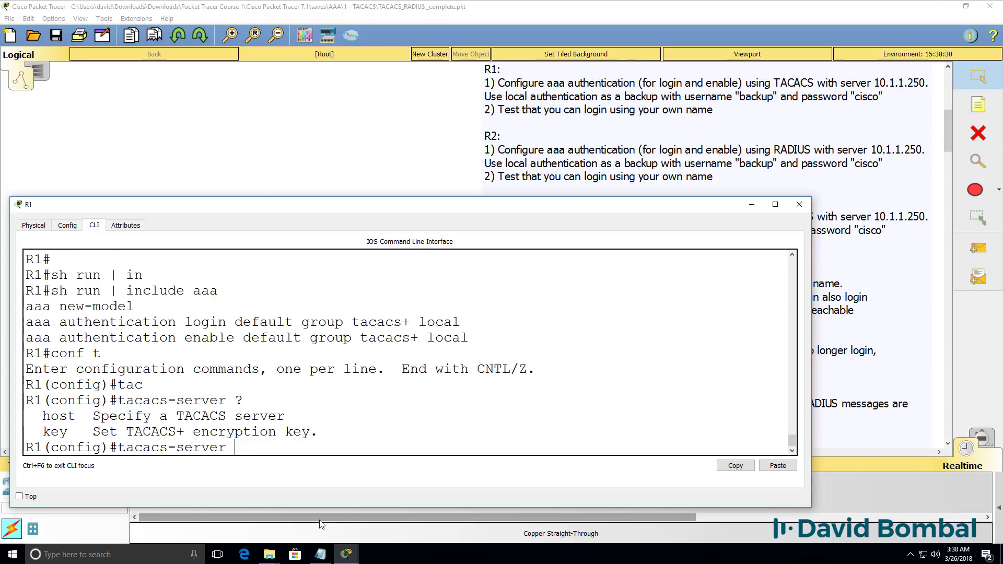
text(ho)
key(Tab)
text(?)
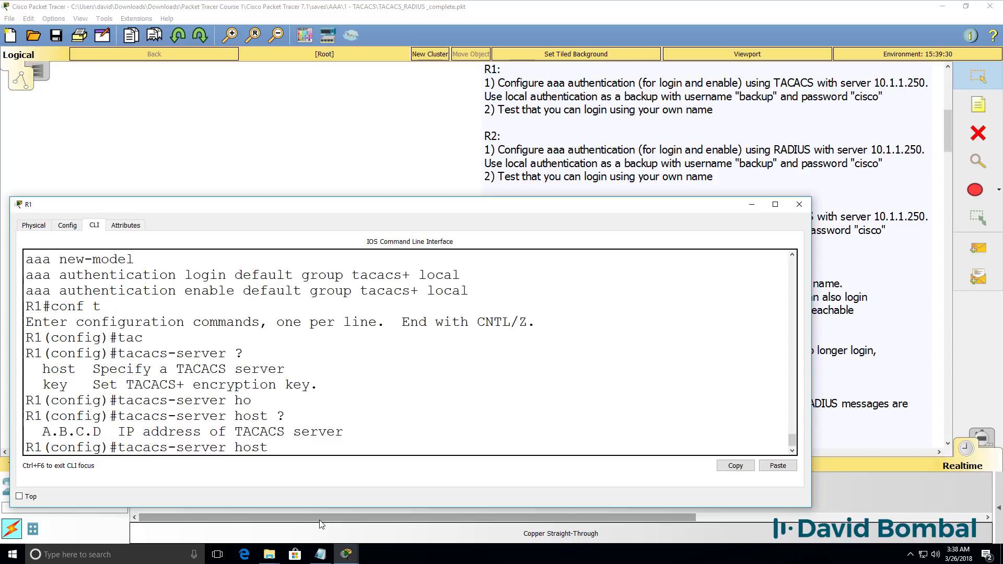
text(10.1.1.250)
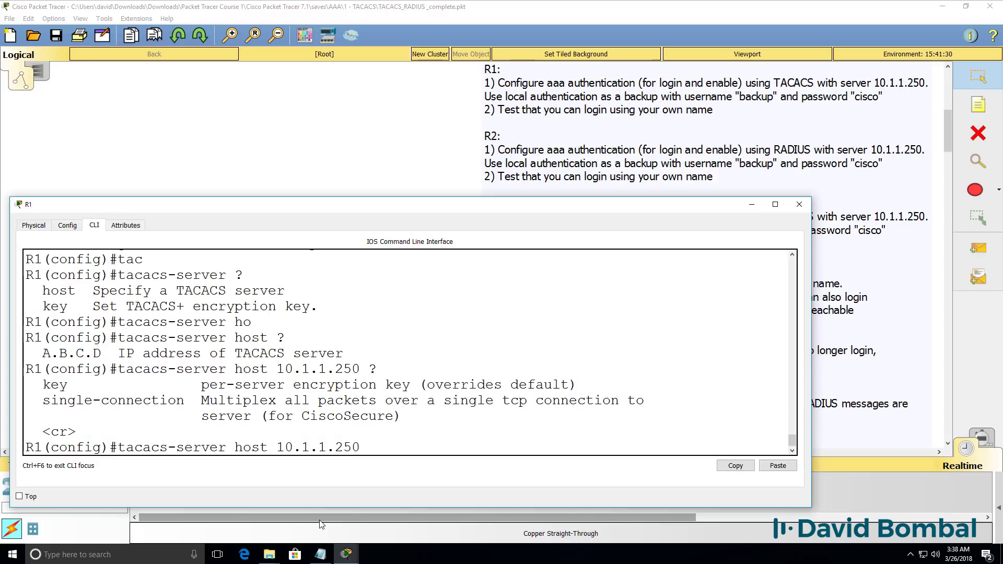
text( ?key)
key(Tab)
text(cisco)
key(Return)
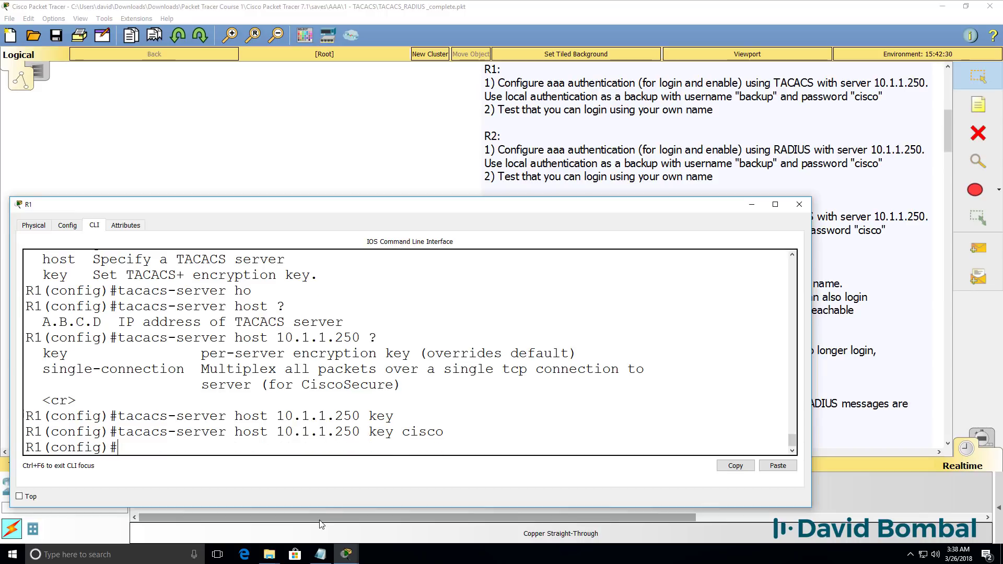
Exit config mode and check running-config lines matching 'aaa' and 'tac'
text(end)
key(Return)
text(sh run | include aaa)
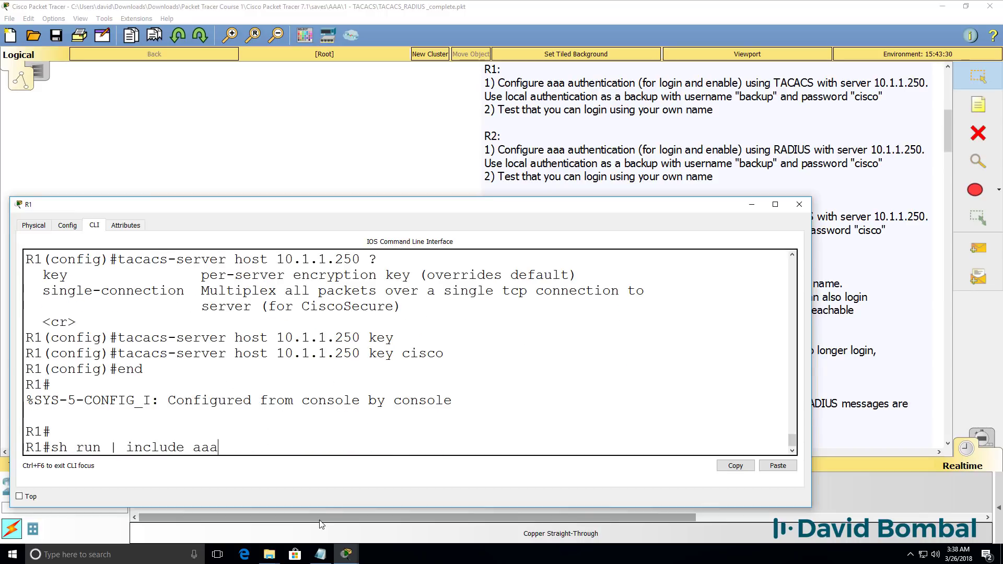
key(Return)
key(Up)
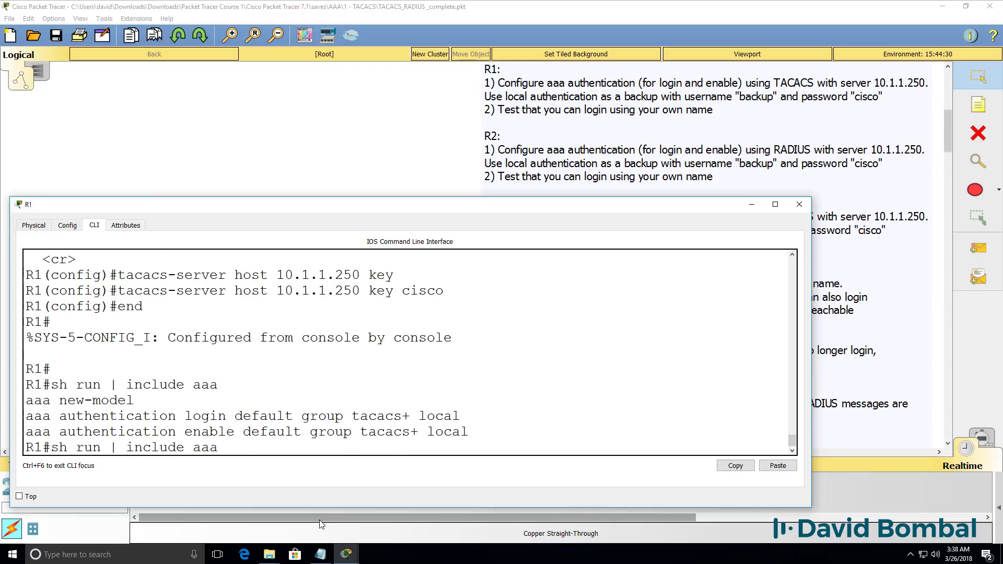
key(BackSpace)
key(BackSpace)
key(BackSpace)
text(tac)
key(Return)
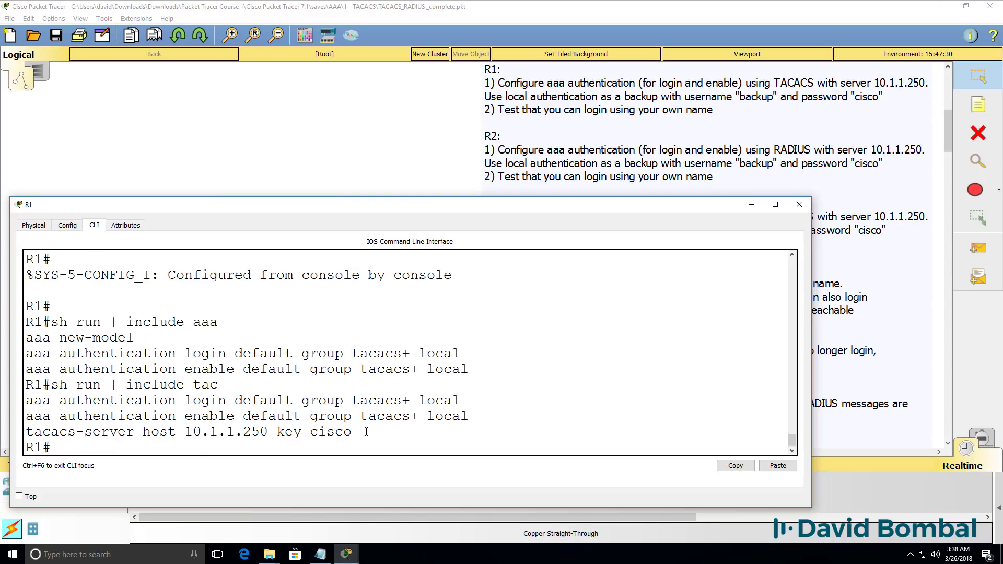
drag(368, 432, 27, 431)
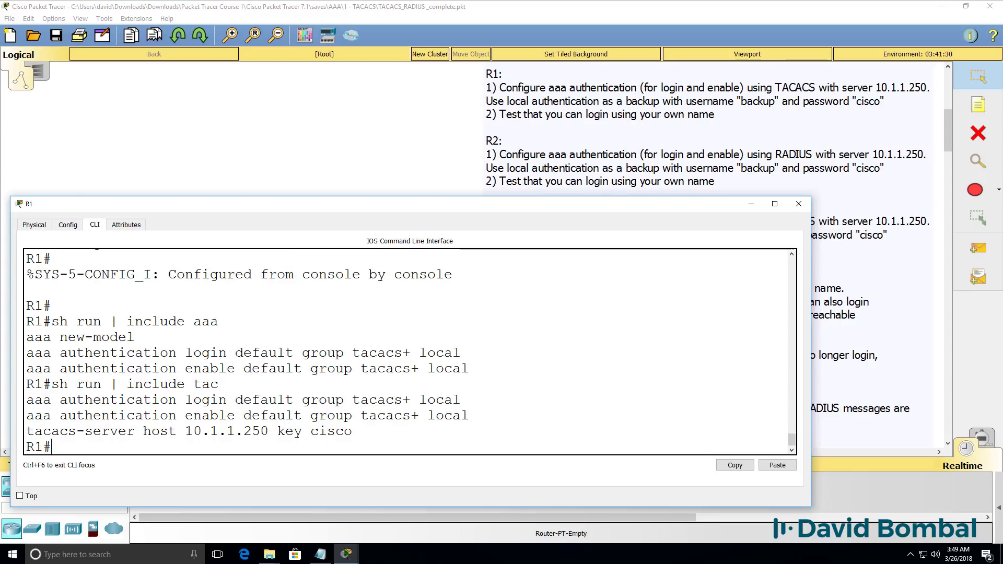
Telnet to 10.1.1.254 and log in with the user's username and password
text(telnet 10.1.1.254)
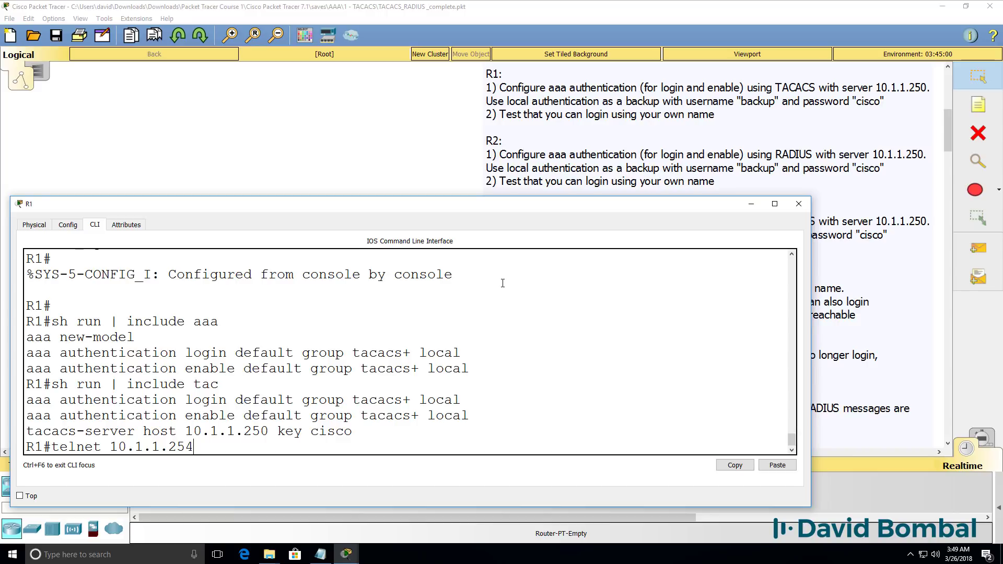
key(Return)
text(david)
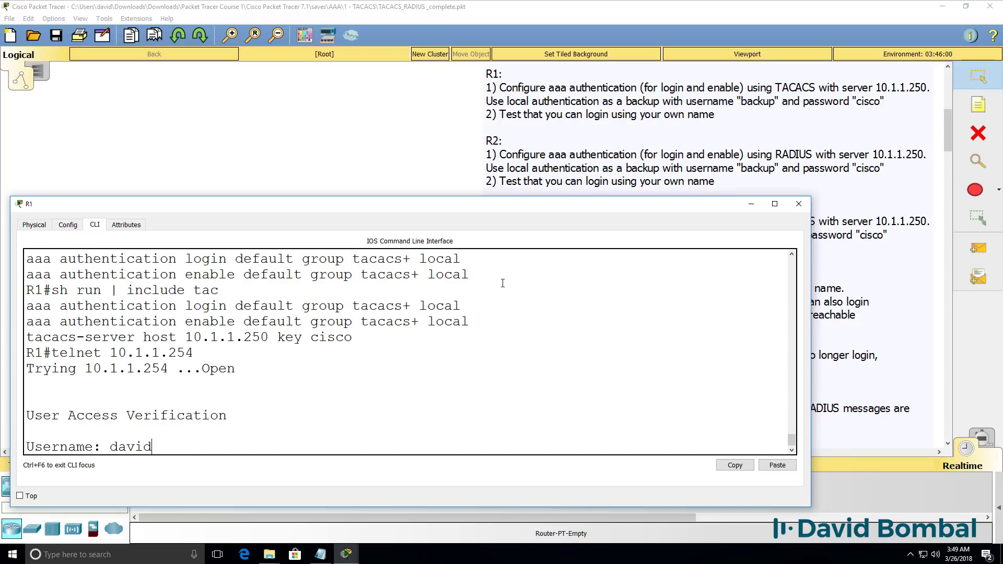
key(Return)
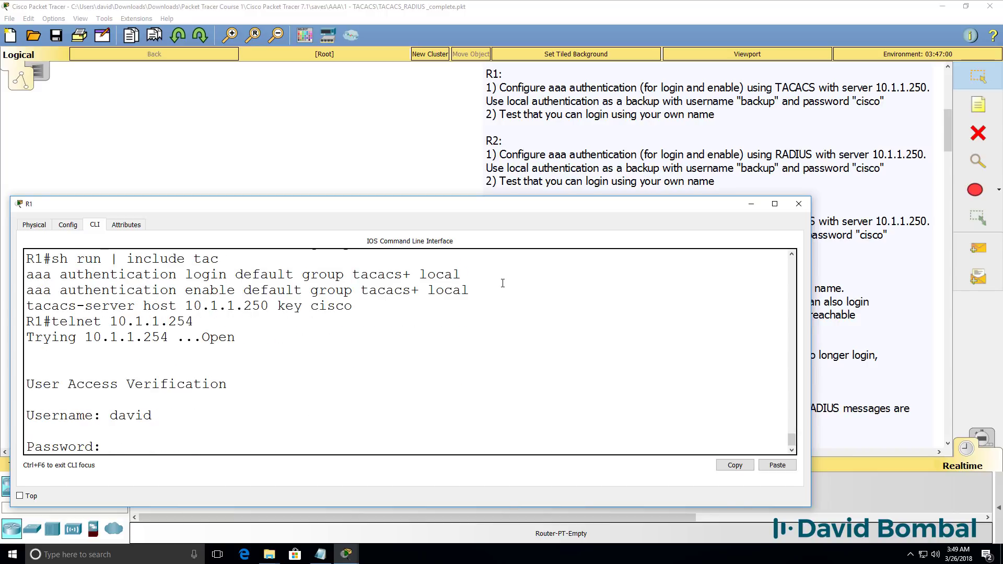
key(Return)
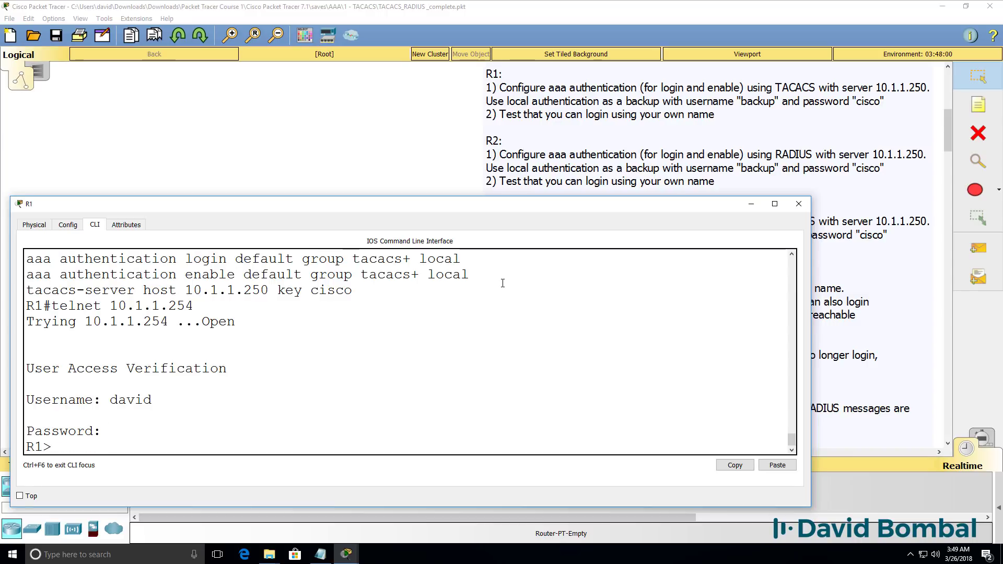
Reach privileged mode with the enable credentials, then close the telnet session
text(en)
key(Return)
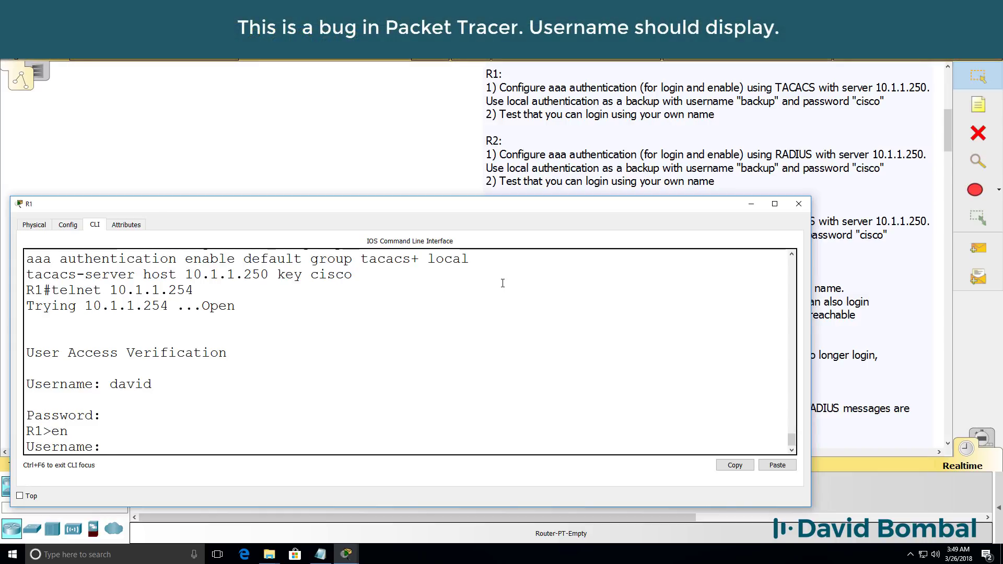
key(Return)
key(Return)
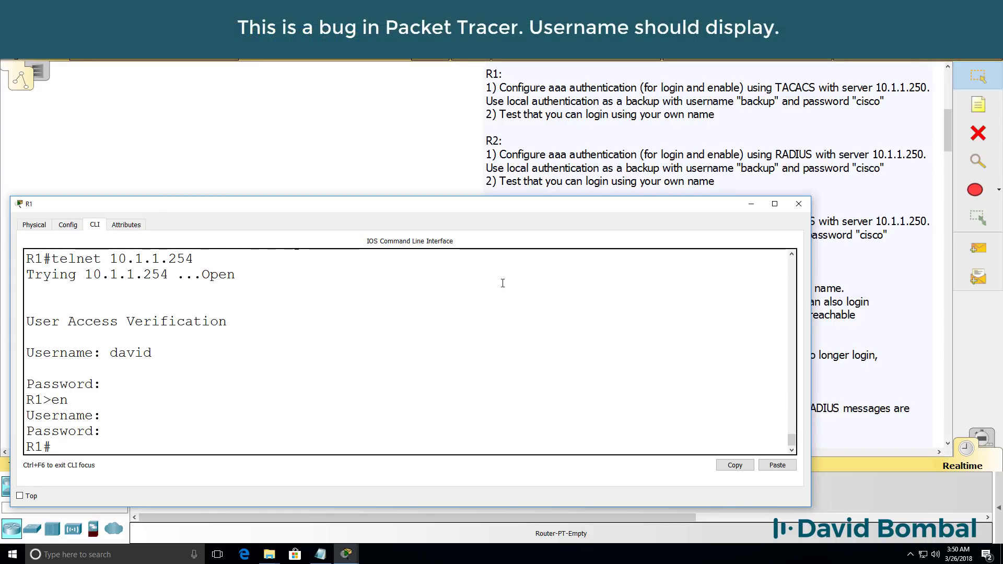
text(exit)
key(Return)
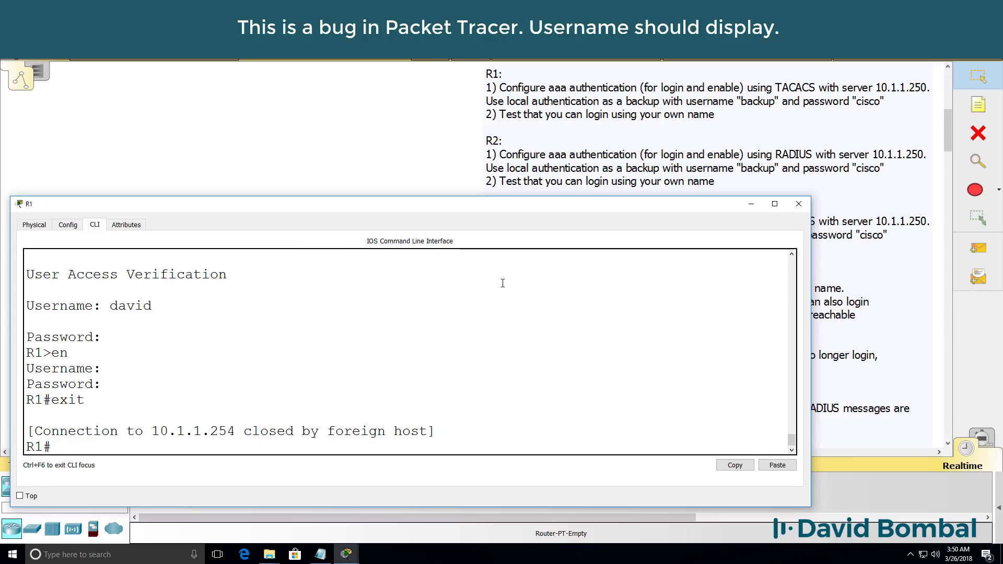
Show R1's terminal lines, then page the running config to the line vty 0 4 section
text(sh line)
key(Return)
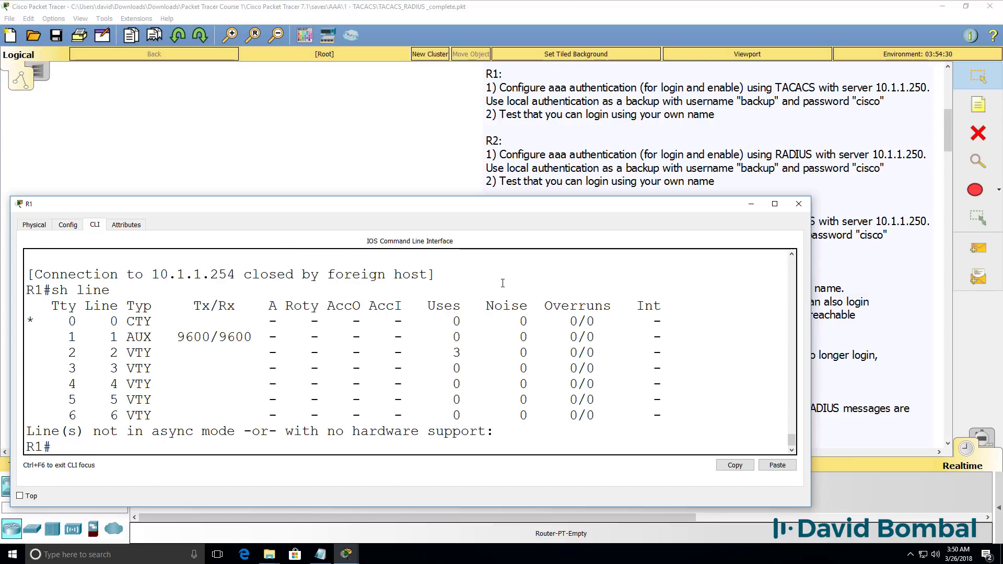
drag(85, 321, 22, 318)
text(sh run)
key(Return)
key(space)
key(space)
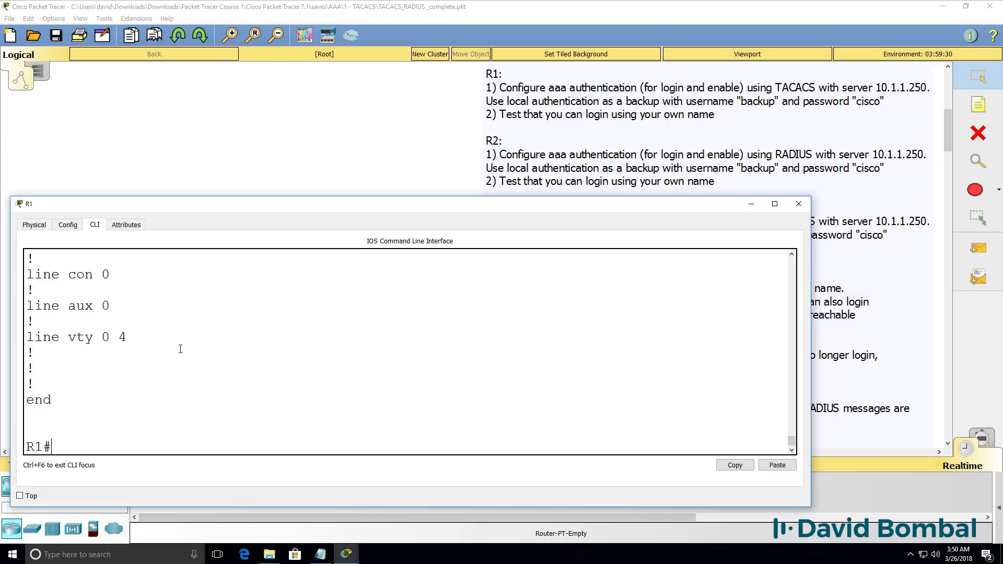
drag(29, 331, 235, 343)
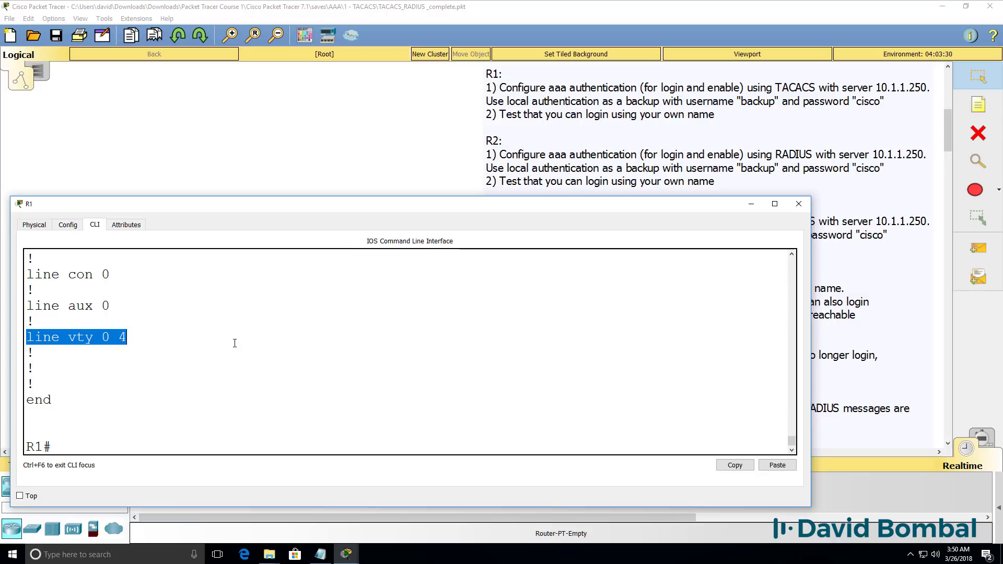
Review aaa new-model and the tacacs+ local login line in the running config, then return to the topology
text(sh run)
key(Return)
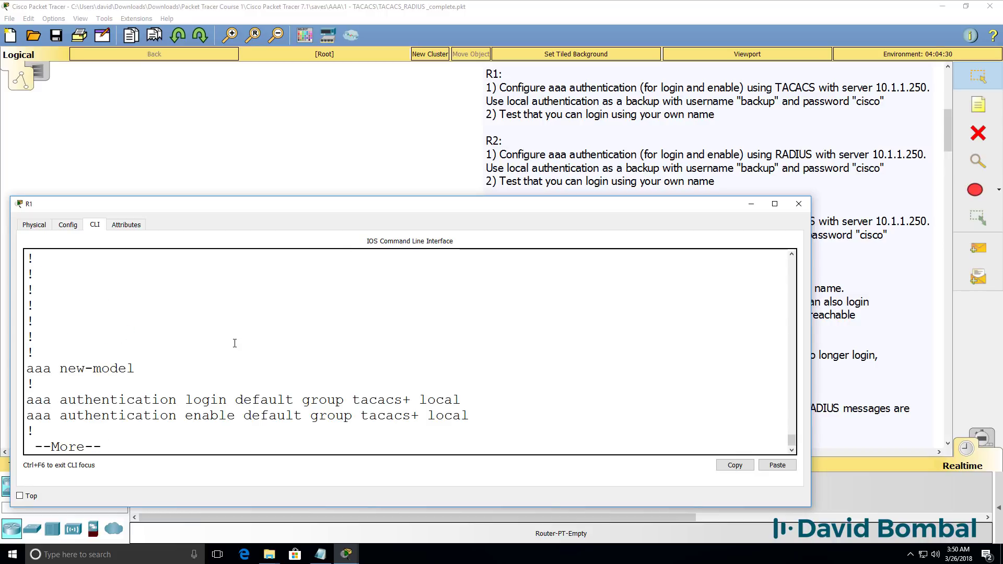
drag(164, 364, 2, 363)
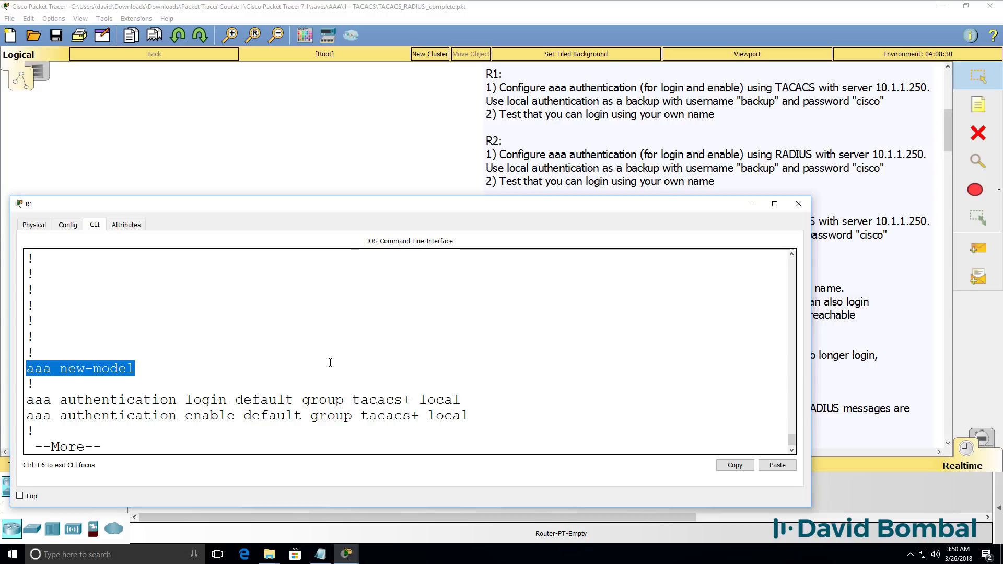
drag(351, 399, 472, 398)
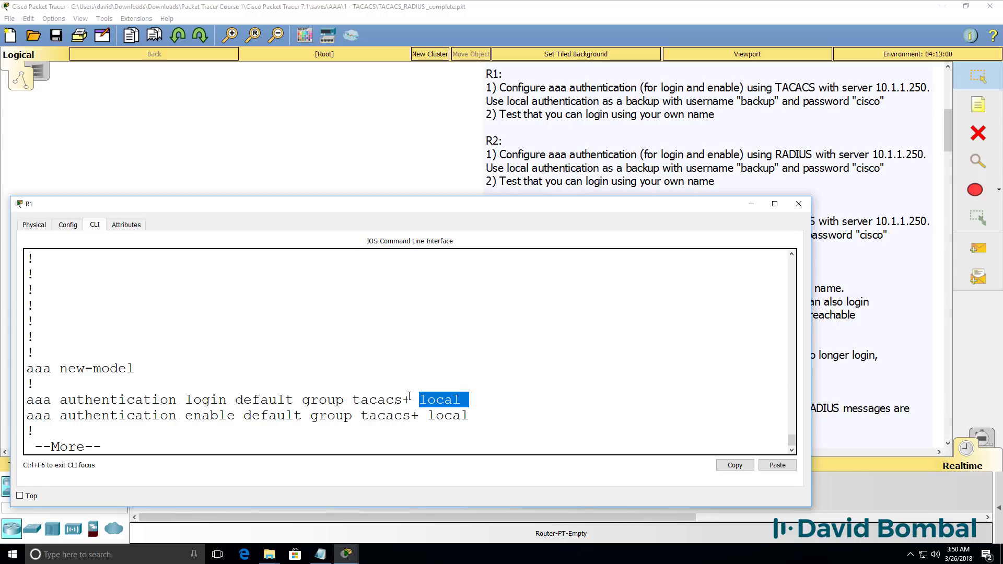
drag(412, 400, 353, 393)
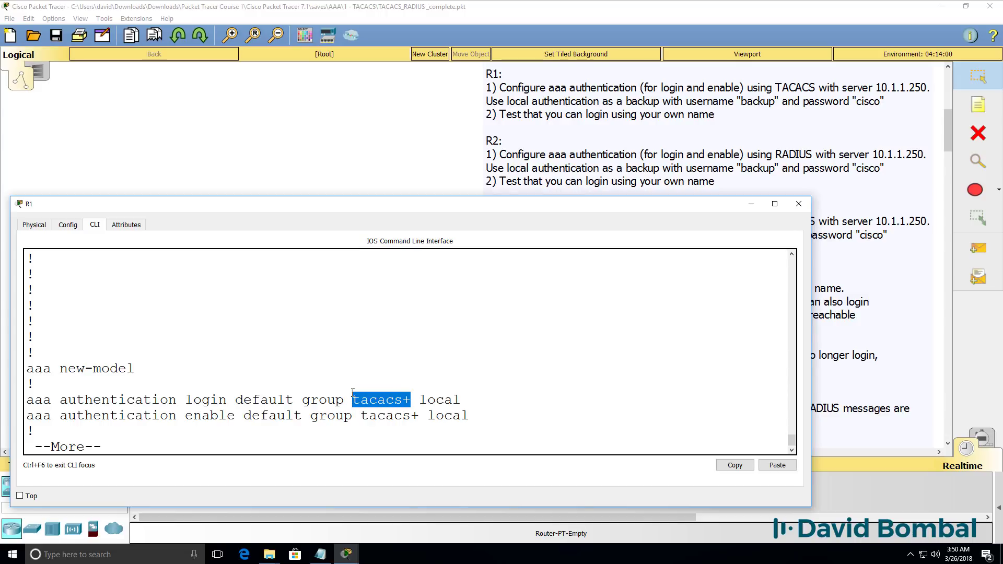
key(space)
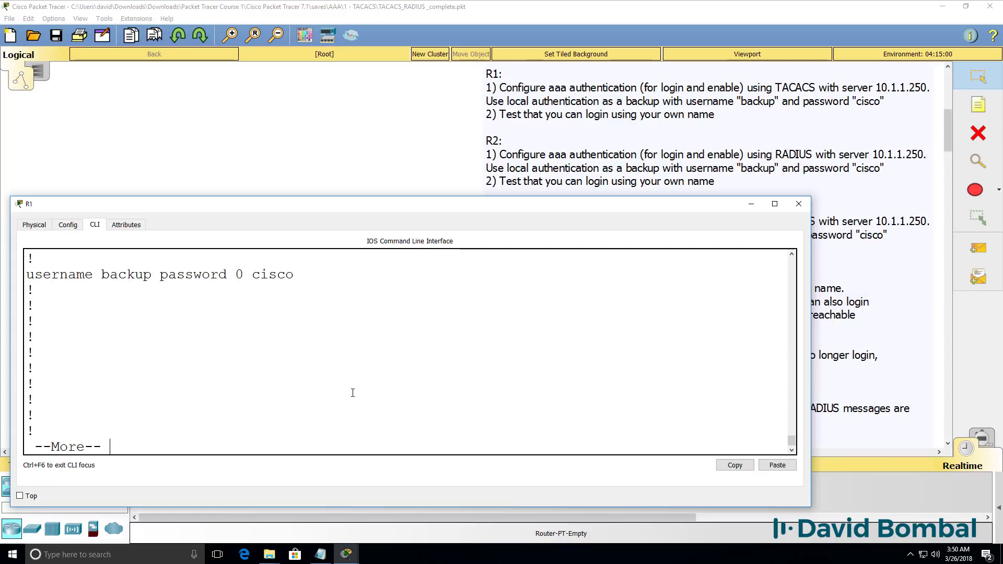
key(space)
key(space)
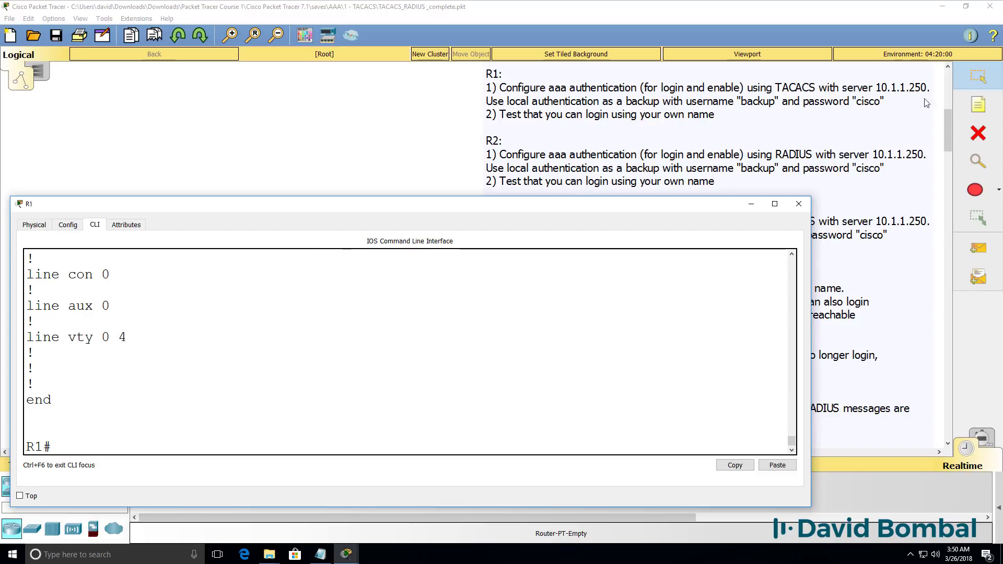
drag(951, 116, 948, 78)
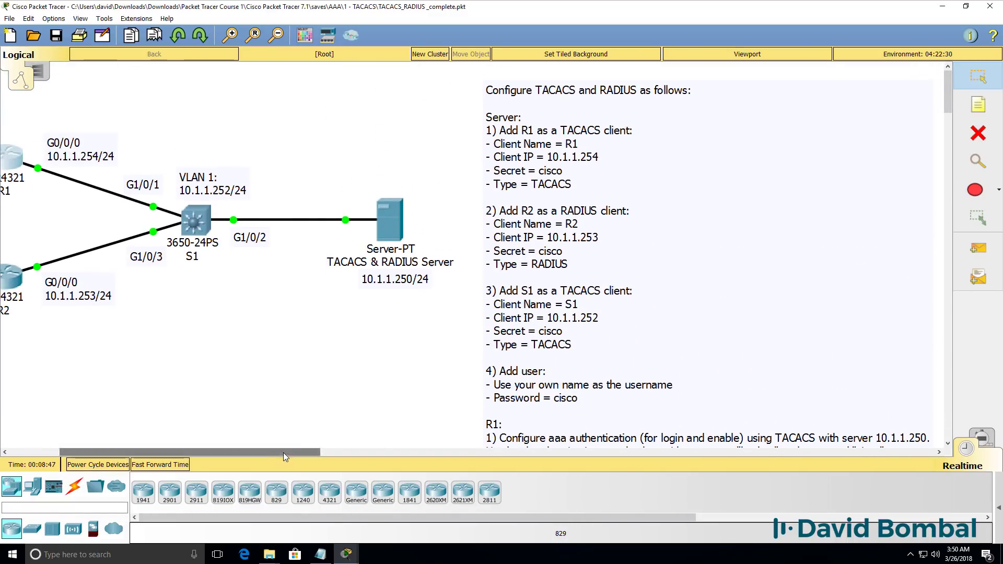